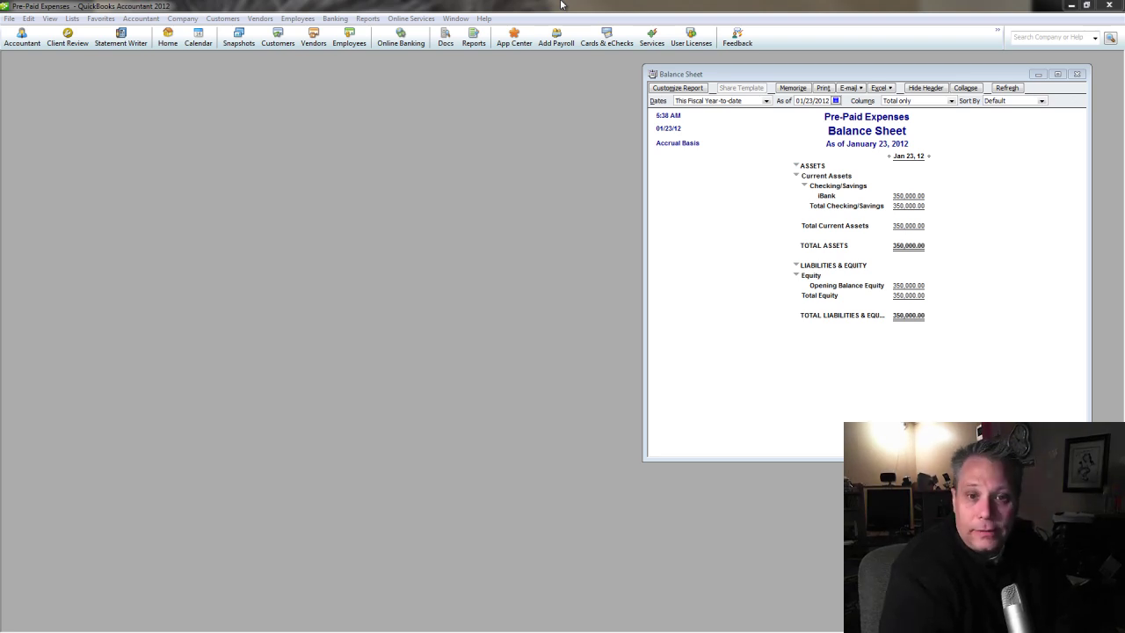
Step: Start a new check from iBank payable to Indemnity Nerd for 9,000.00
left_click(513, 203)
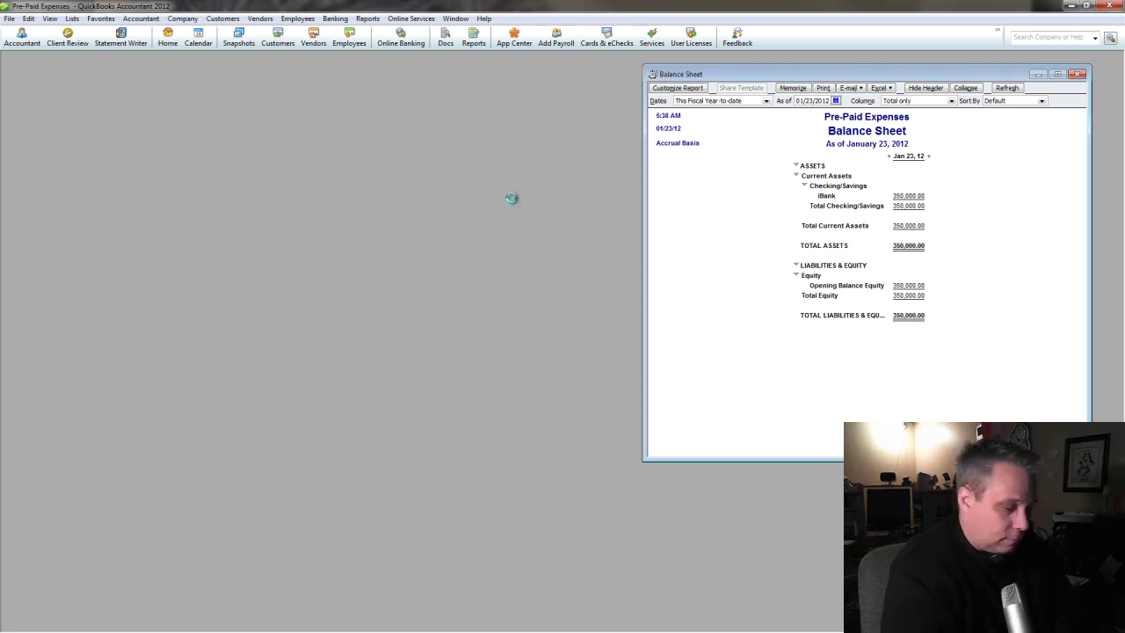
key("ctrl+w")
key("Tab")
key("Tab")
type("In")
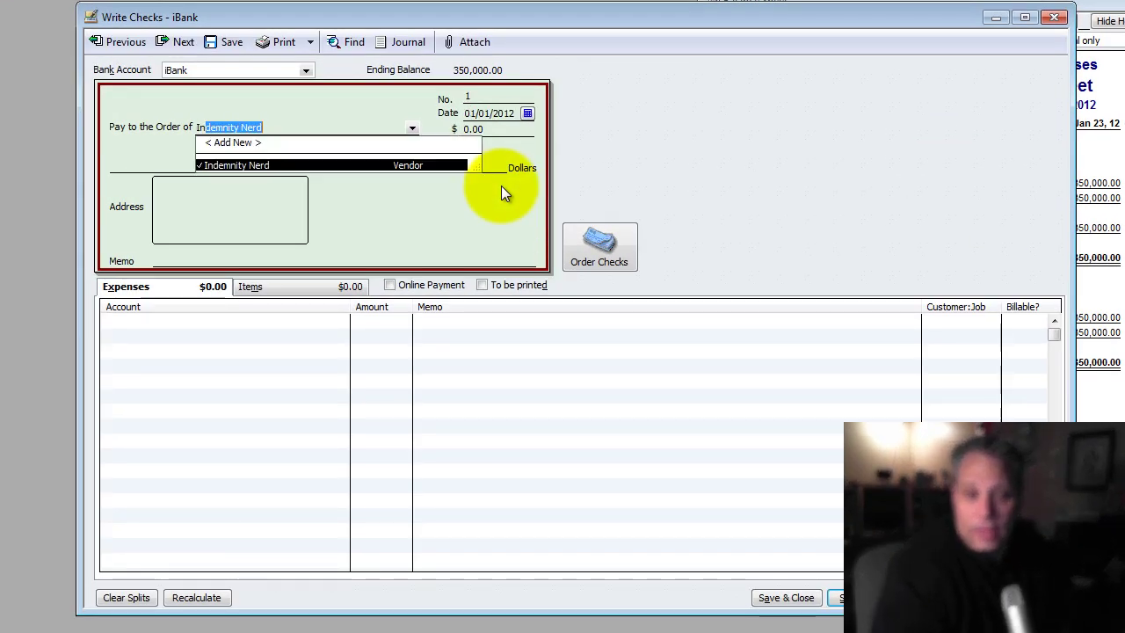
key("Tab")
type("9000")
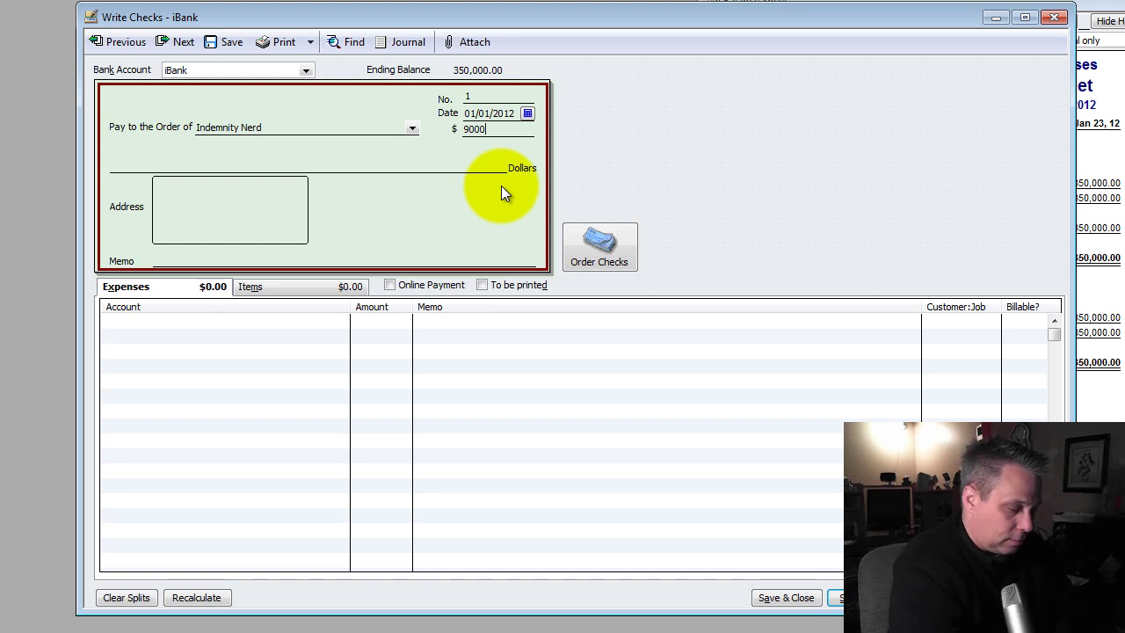
key("Tab")
key("Tab")
key("Tab")
key("Tab")
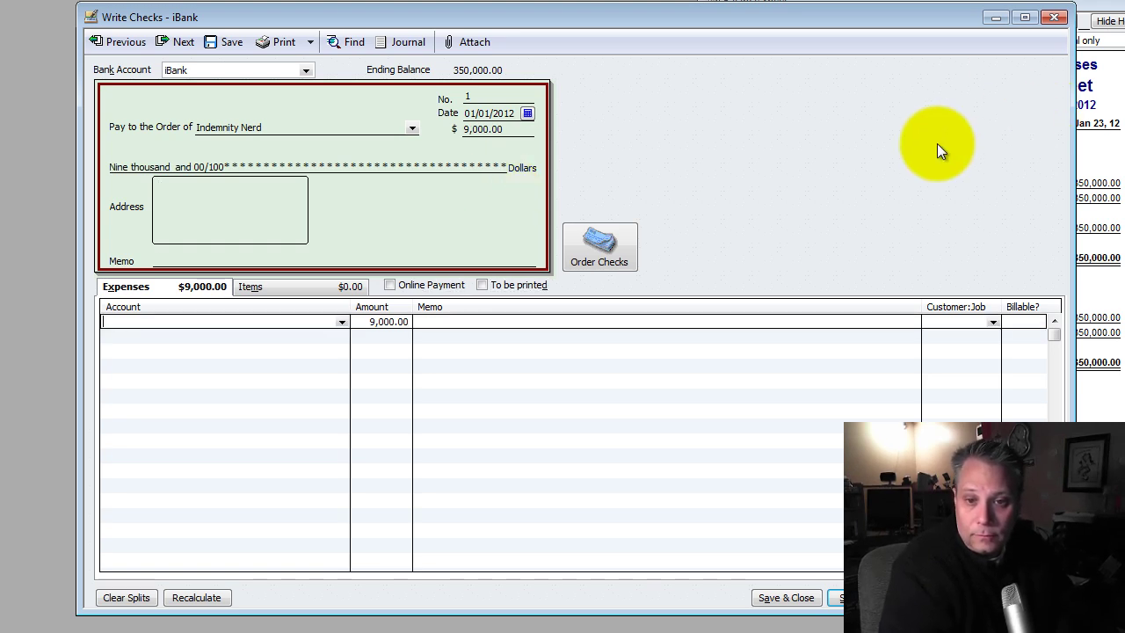
Step: Assign the check to the Insurance Expense:General Liability Insurance account, then save and close it
type("gen")
key("Tab")
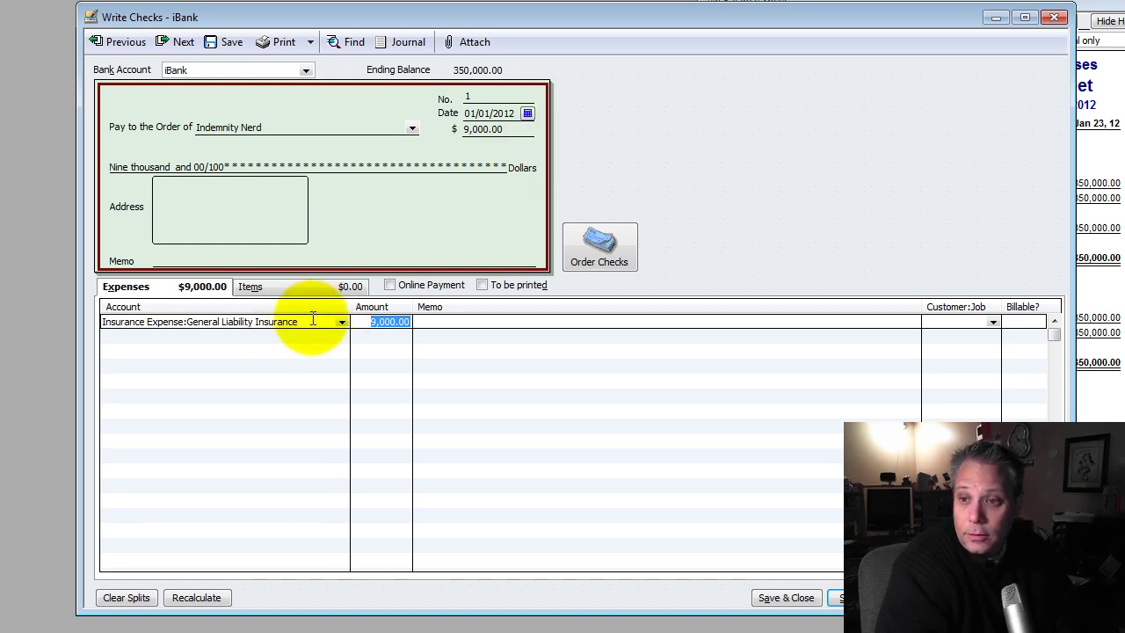
left_click(773, 598)
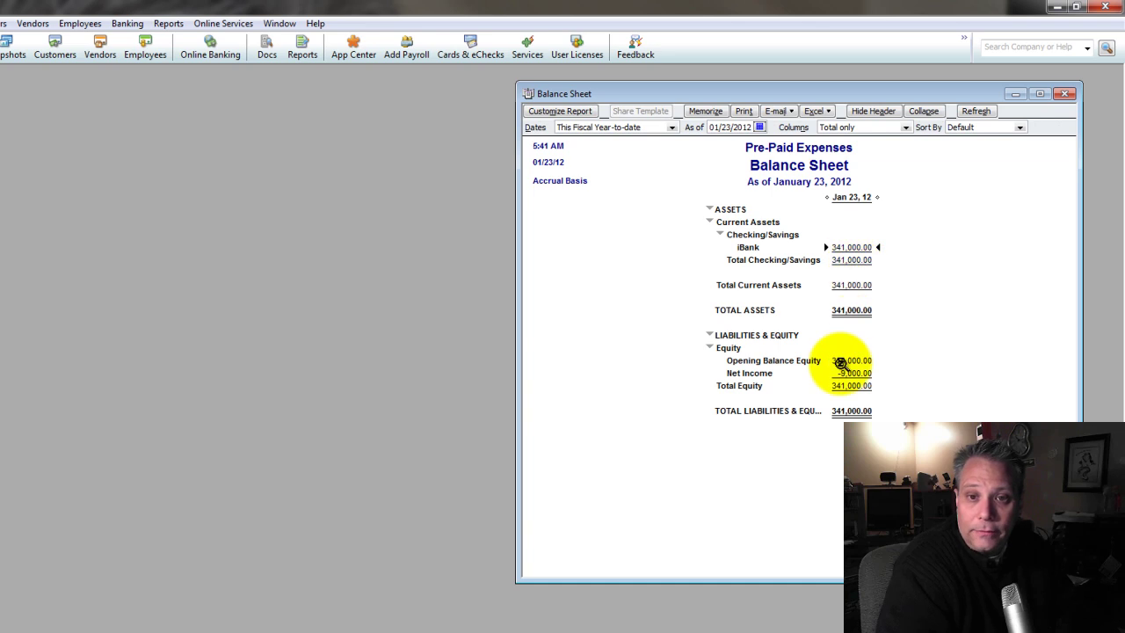
Step: Open the standard Profit & Loss report, place it beside the Balance Sheet and make its window taller
left_click(168, 23)
mouse_move(233, 134)
left_click(413, 123)
left_click_drag(297, 112, 414, 94)
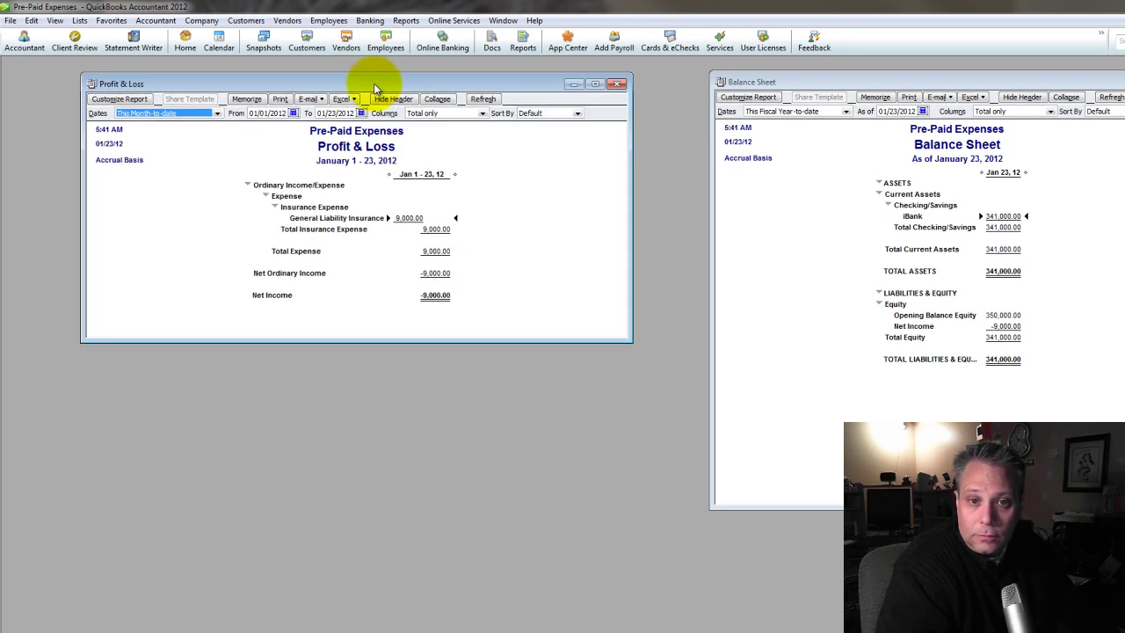
left_click_drag(673, 349, 672, 526)
left_click(448, 226)
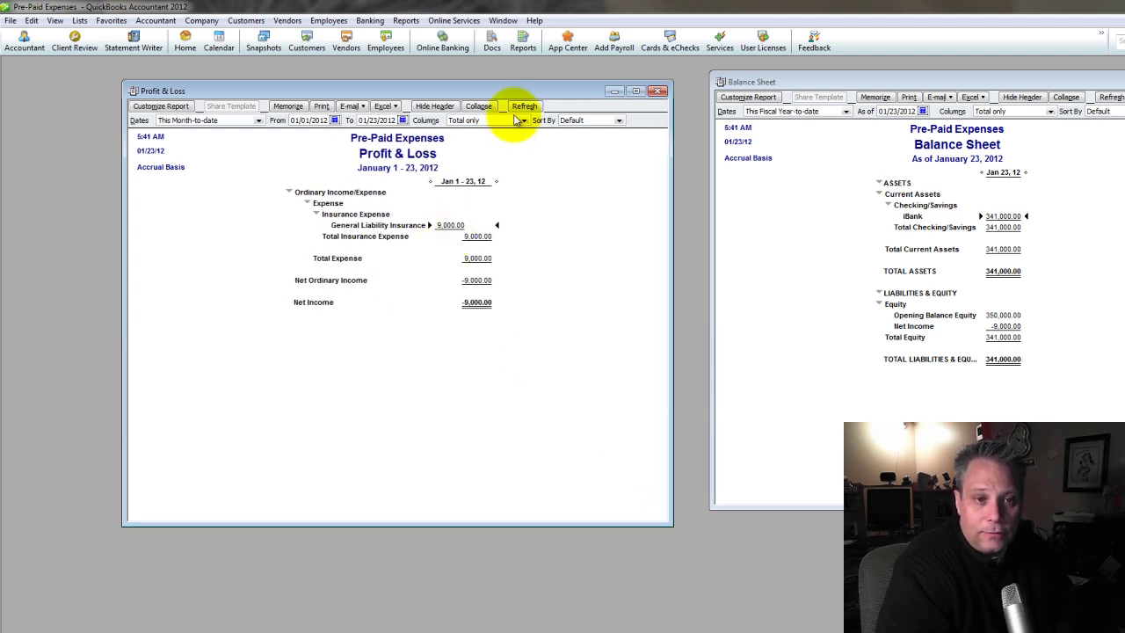
Step: Set the Profit & Loss report to This Fiscal Year with Month columns and widen its window
left_click(258, 121)
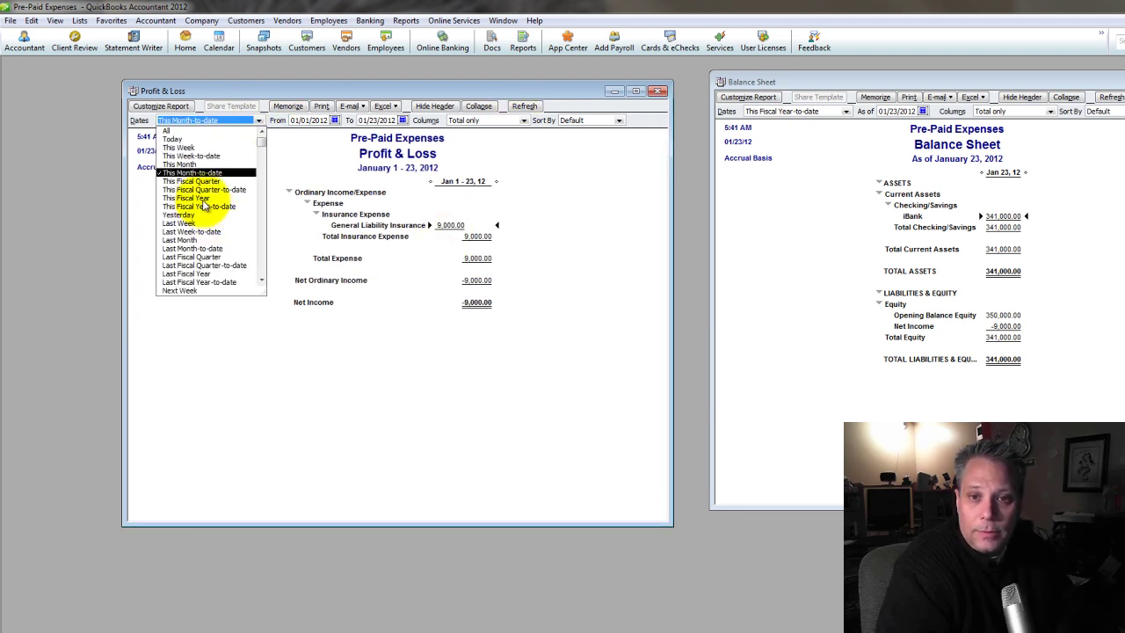
left_click(200, 198)
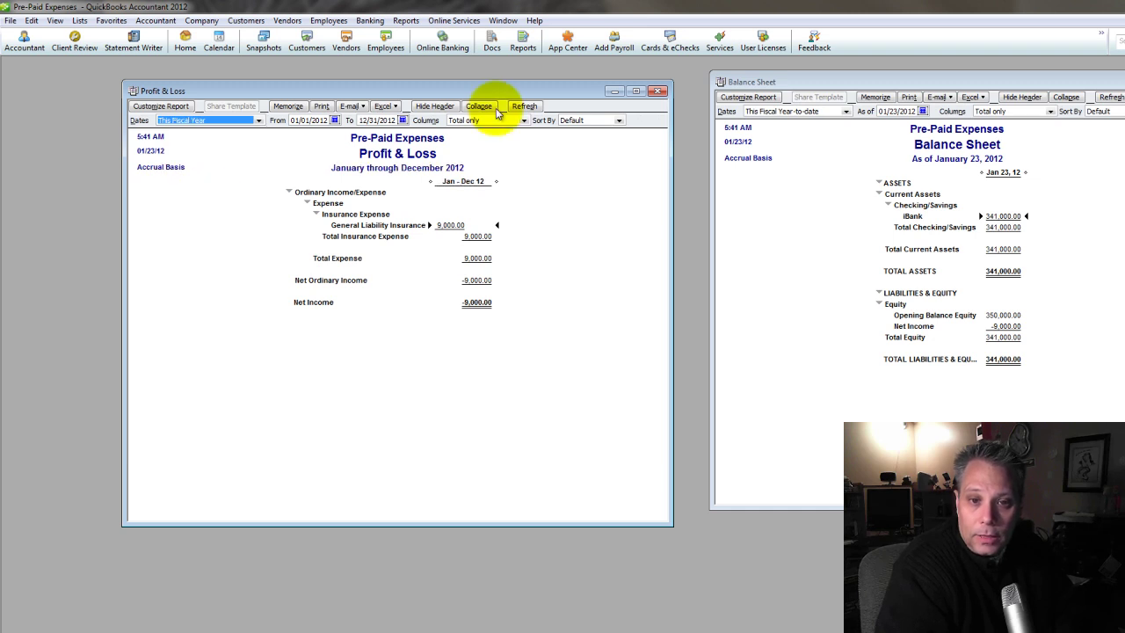
left_click(524, 121)
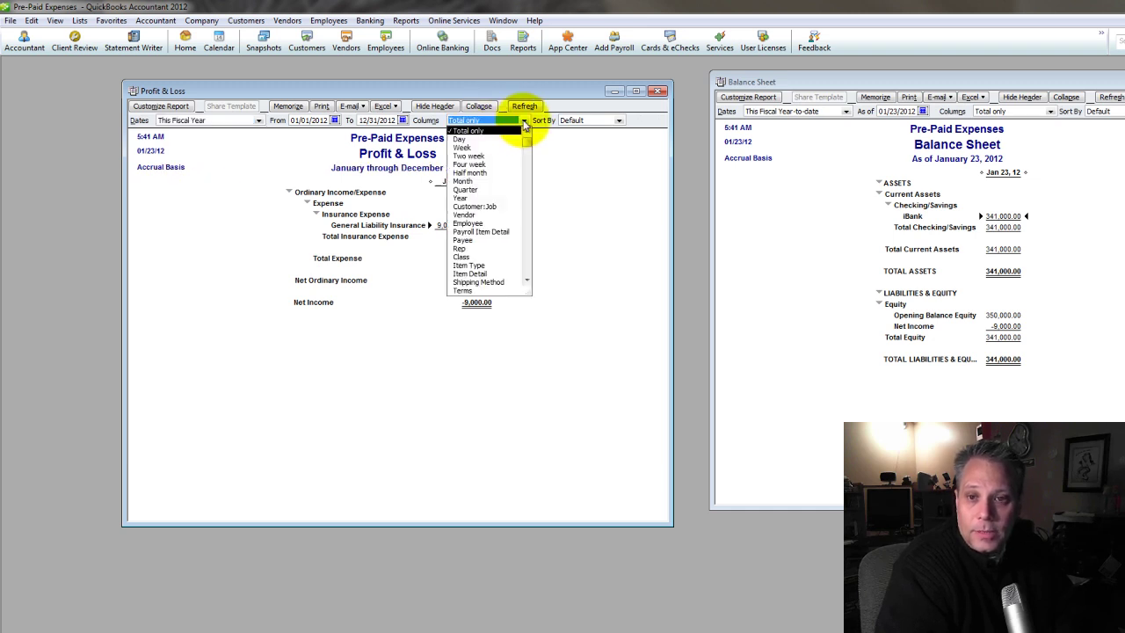
left_click(465, 181)
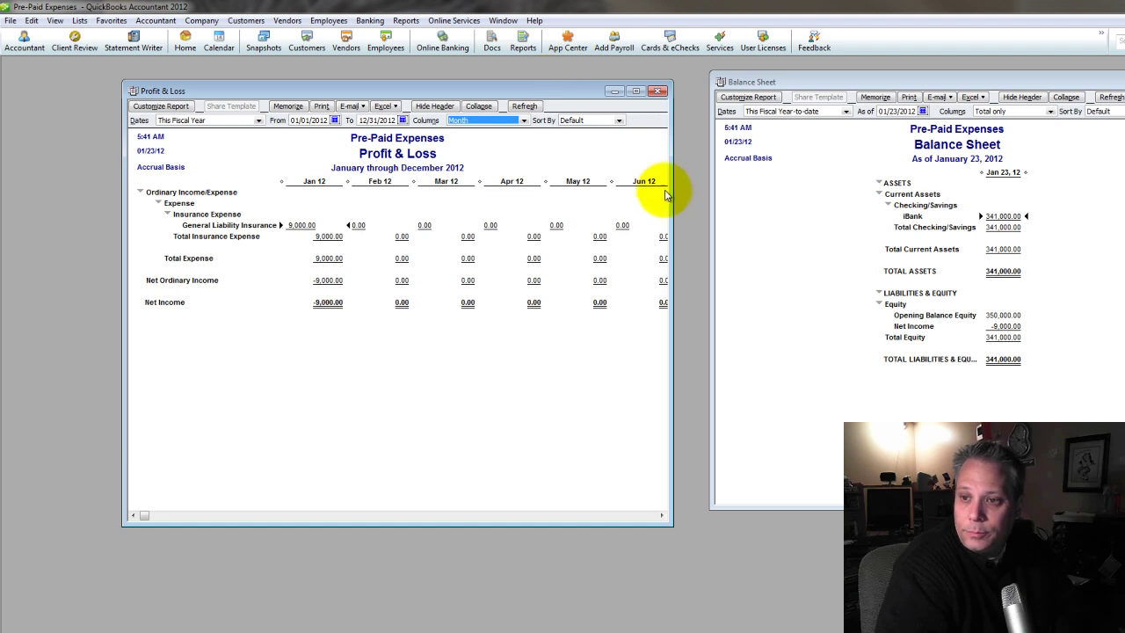
left_click_drag(672, 194, 1121, 199)
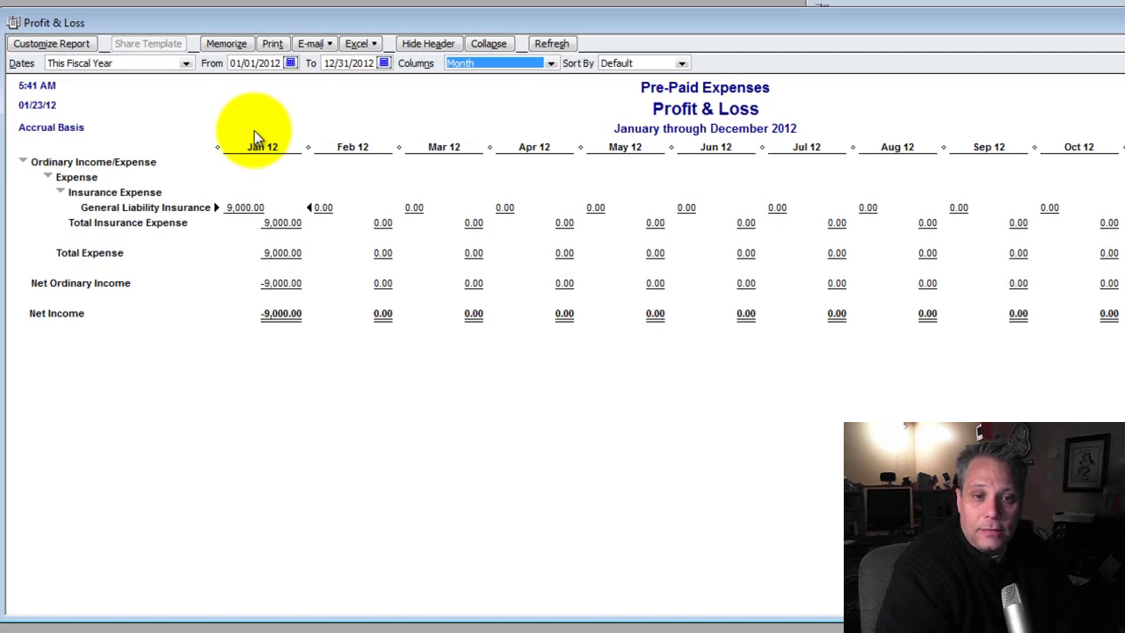
Step: Open the check behind January's General Liability Insurance amount, change its expense account to Pre-Paid Expenses and record the change
left_click(243, 209)
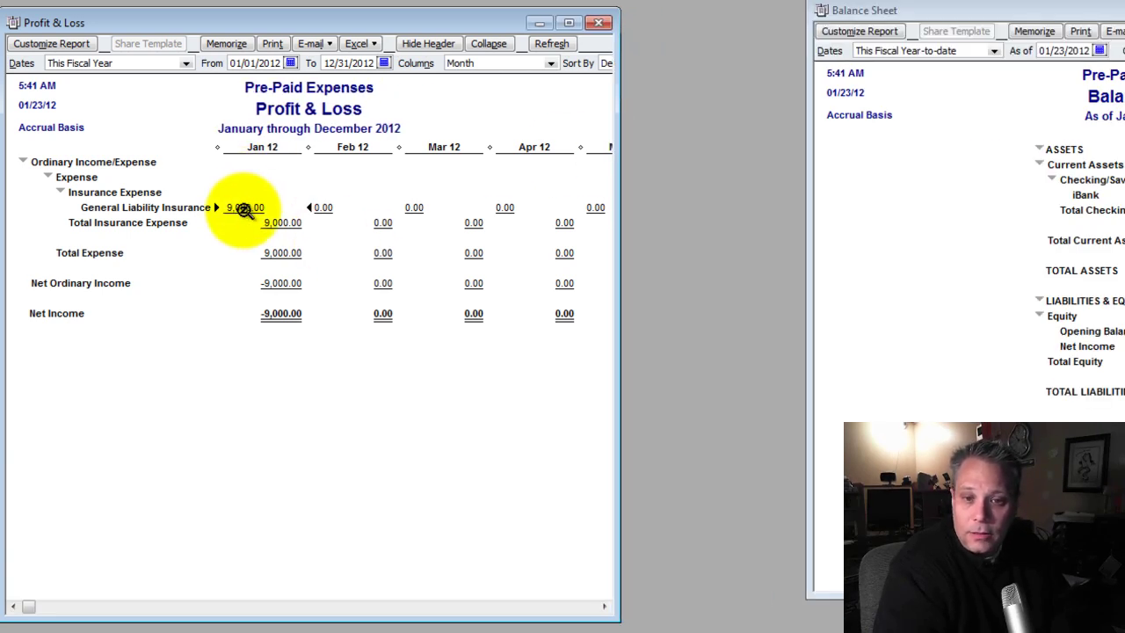
double_click(244, 209)
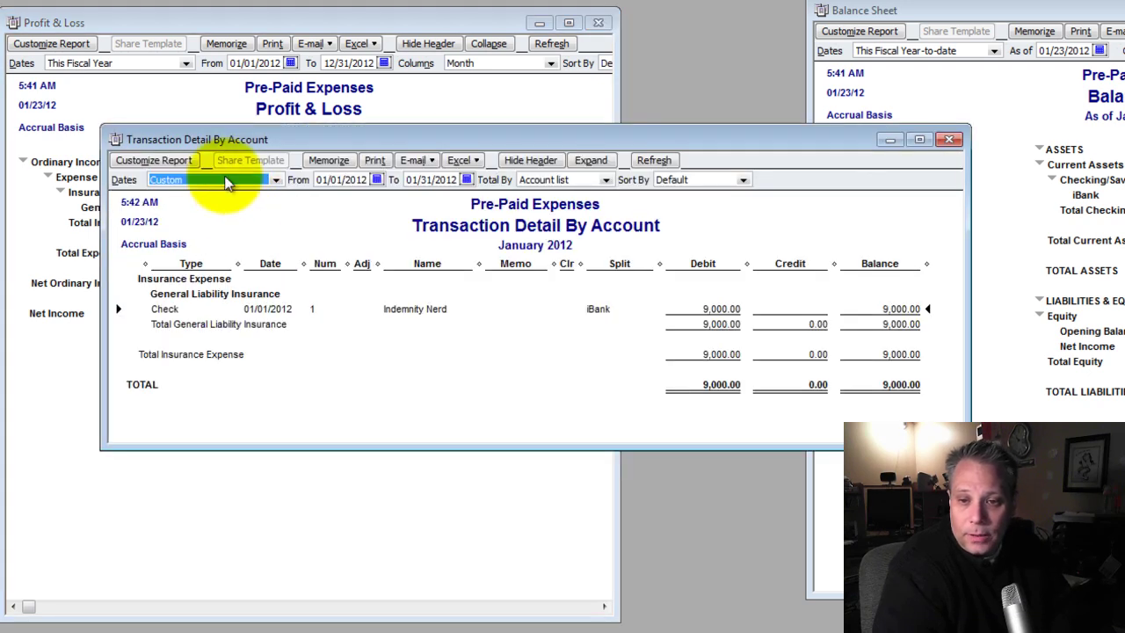
double_click(720, 310)
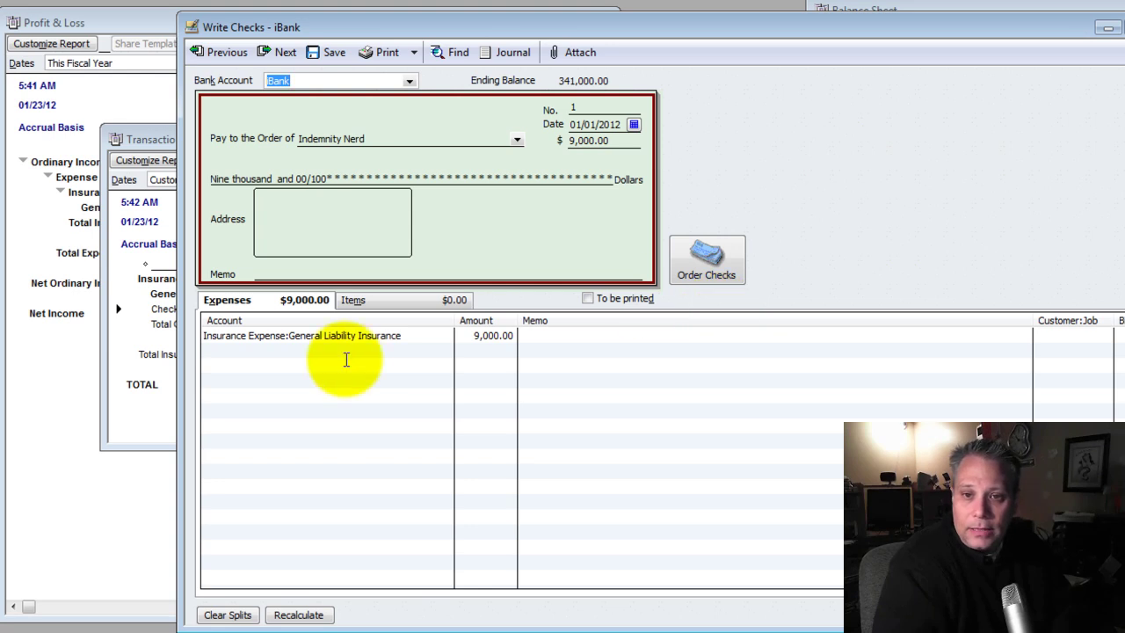
left_click(426, 338)
type("pre")
key("Tab")
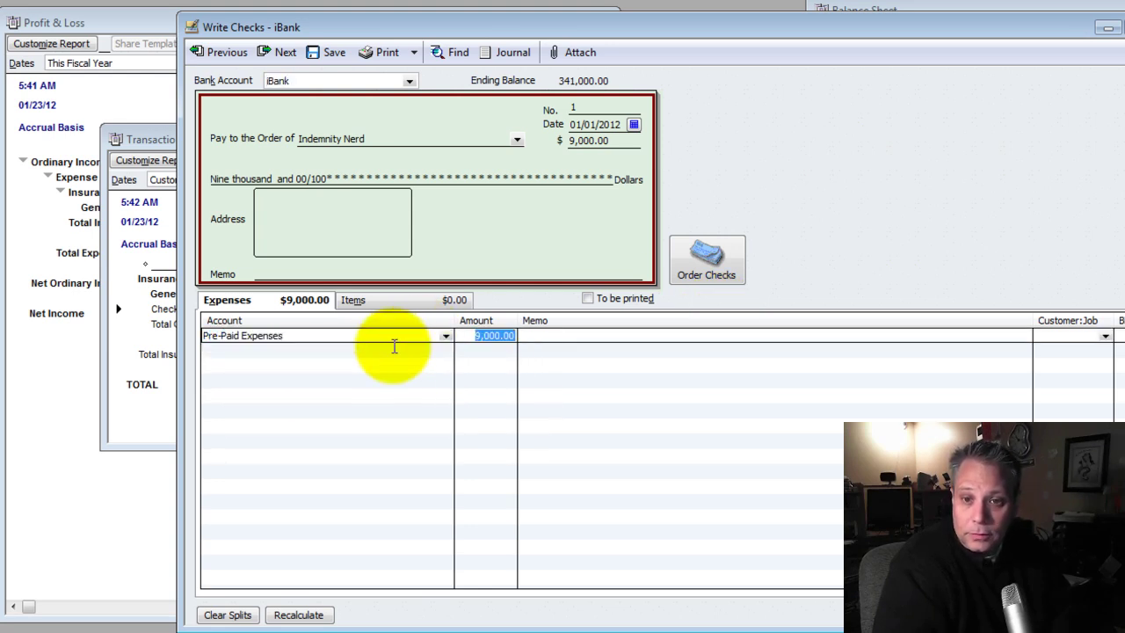
key("Escape")
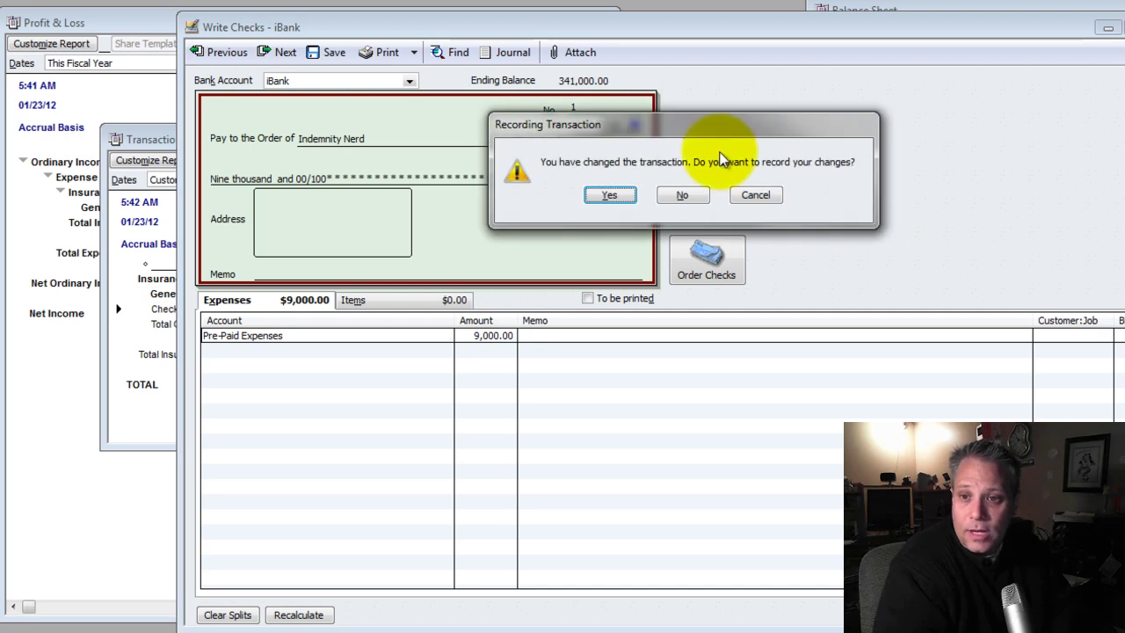
left_click(609, 195)
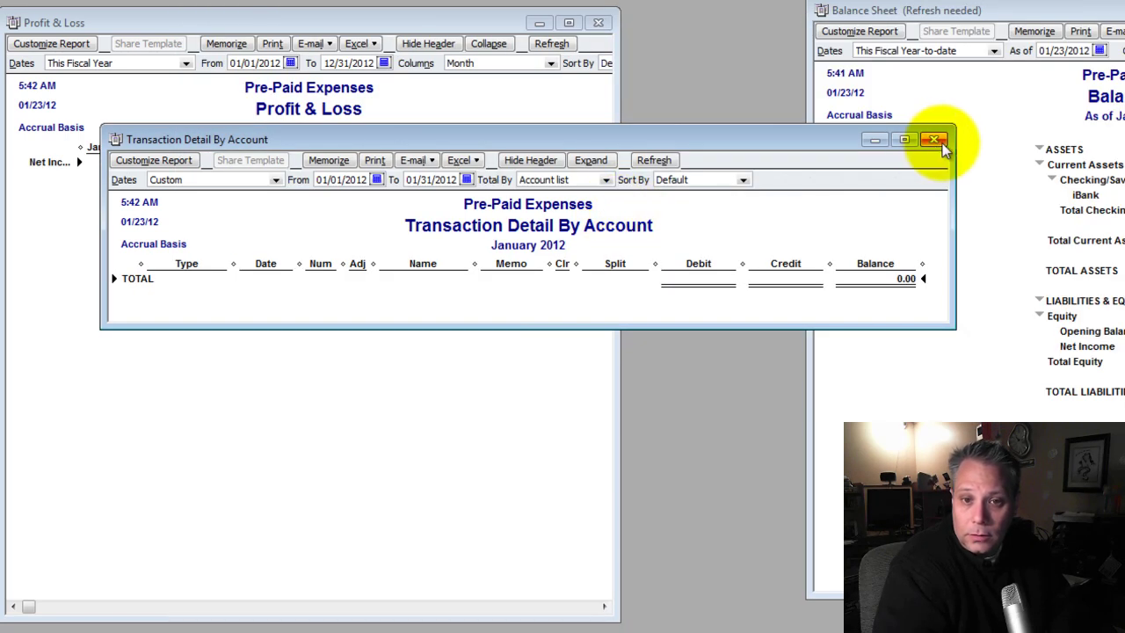
Step: Close the transaction detail report without memorizing it, widen the Profit & Loss window and refresh the Balance Sheet
left_click(934, 140)
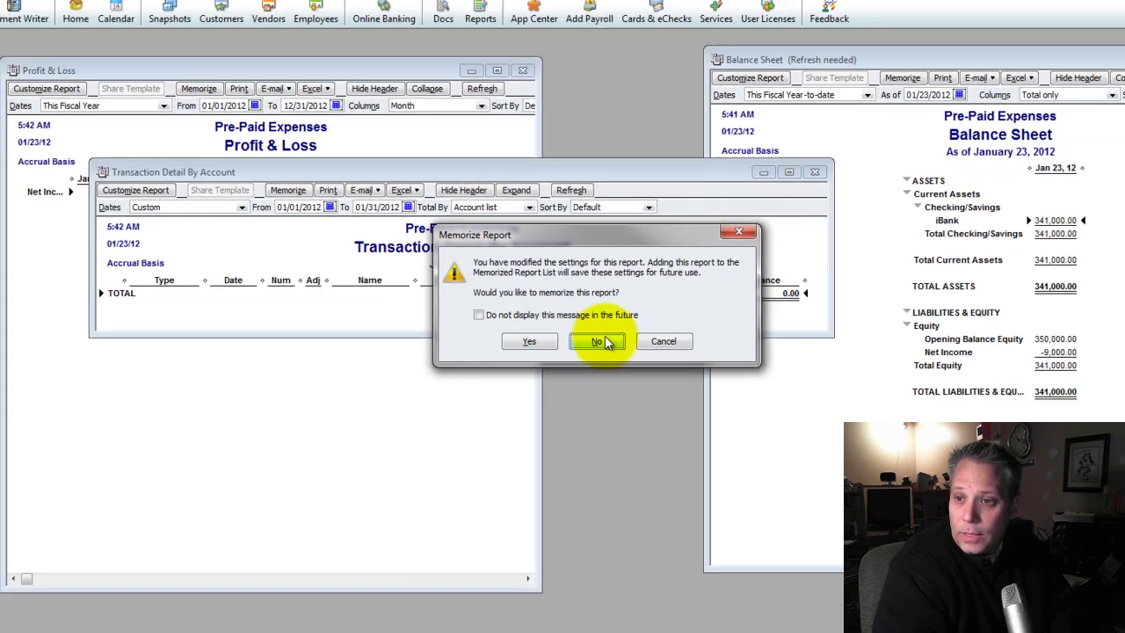
left_click(683, 334)
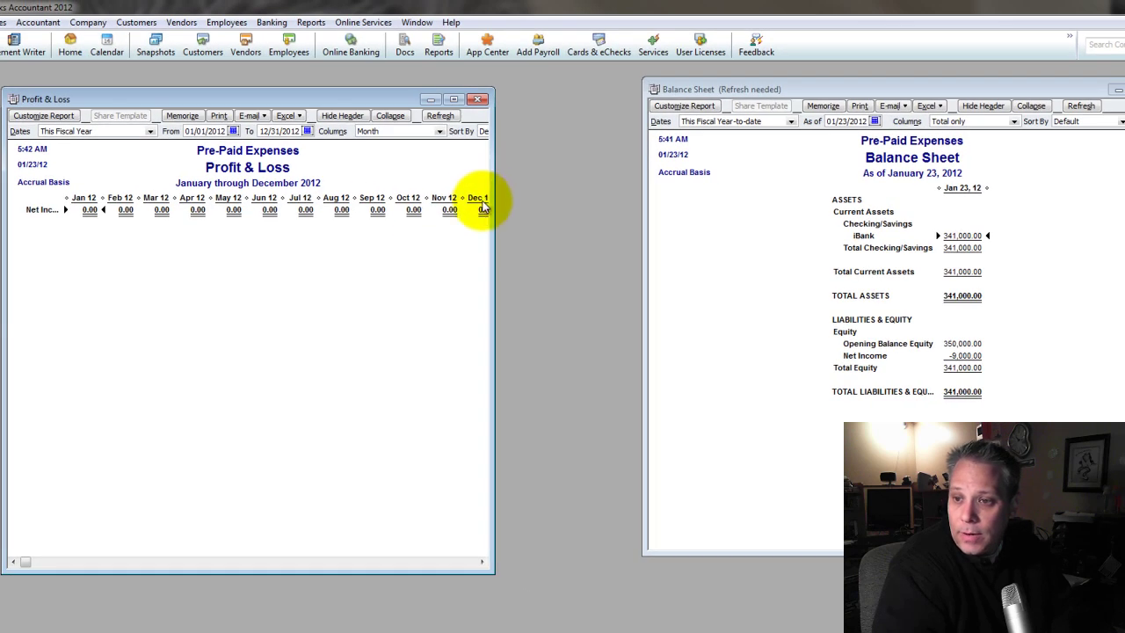
left_click_drag(495, 215, 598, 224)
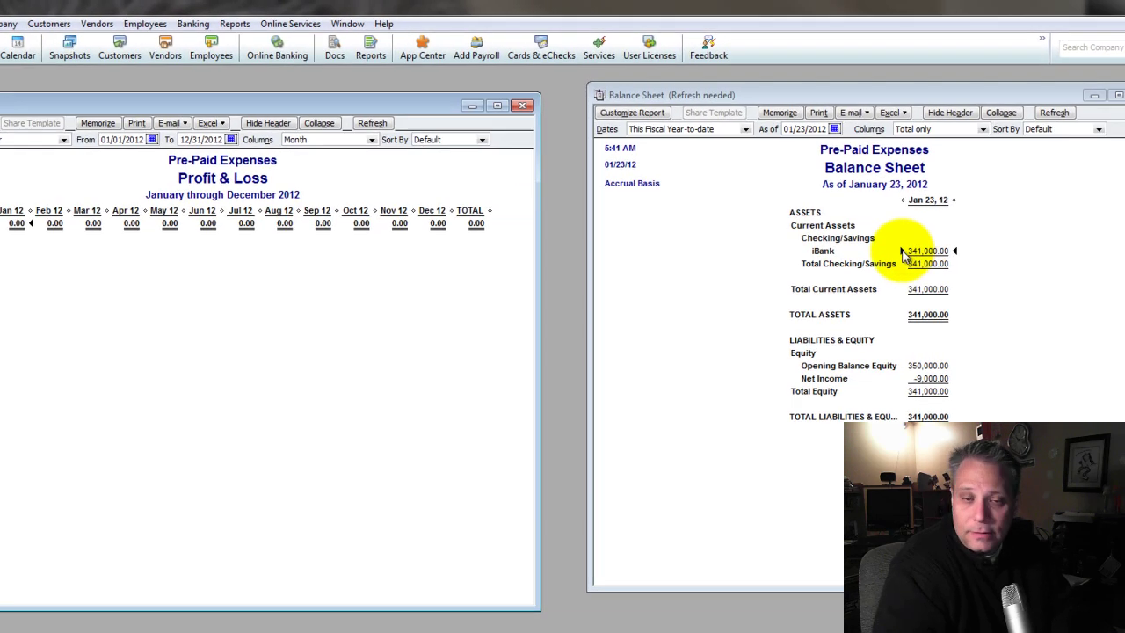
left_click(904, 255)
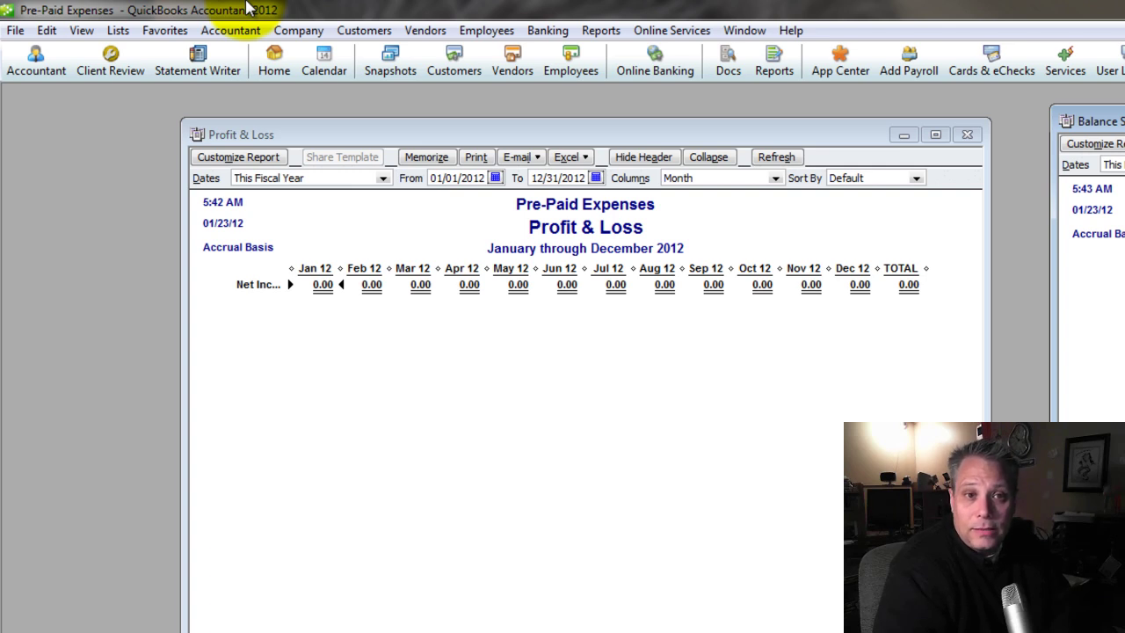
Step: Create a new general journal entry dated 01/02/2012
left_click(289, 31)
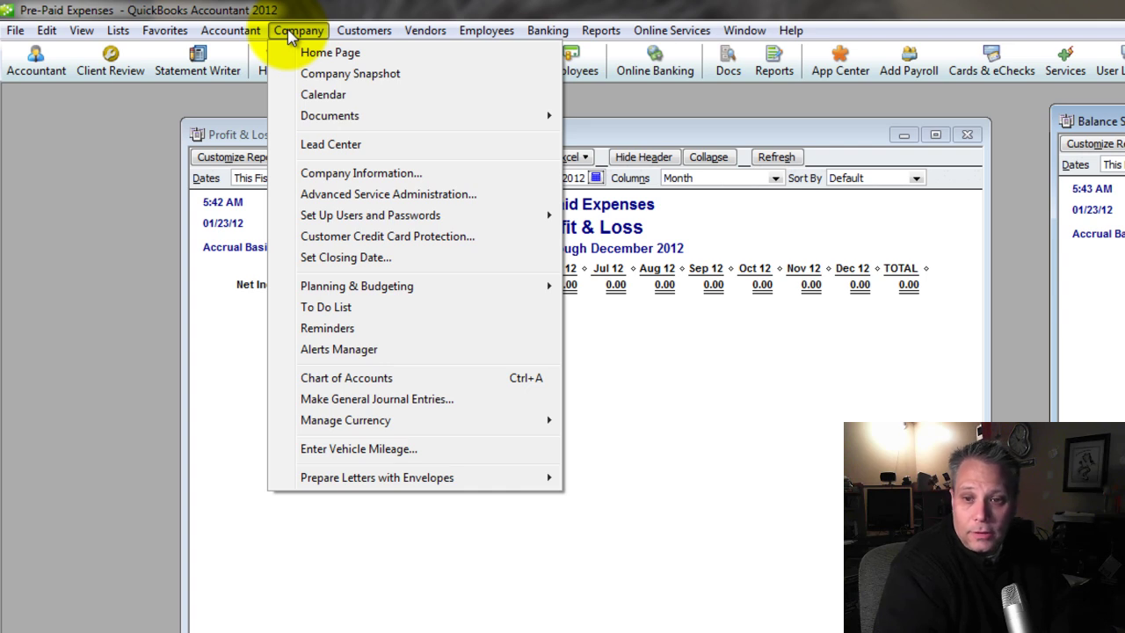
left_click(369, 399)
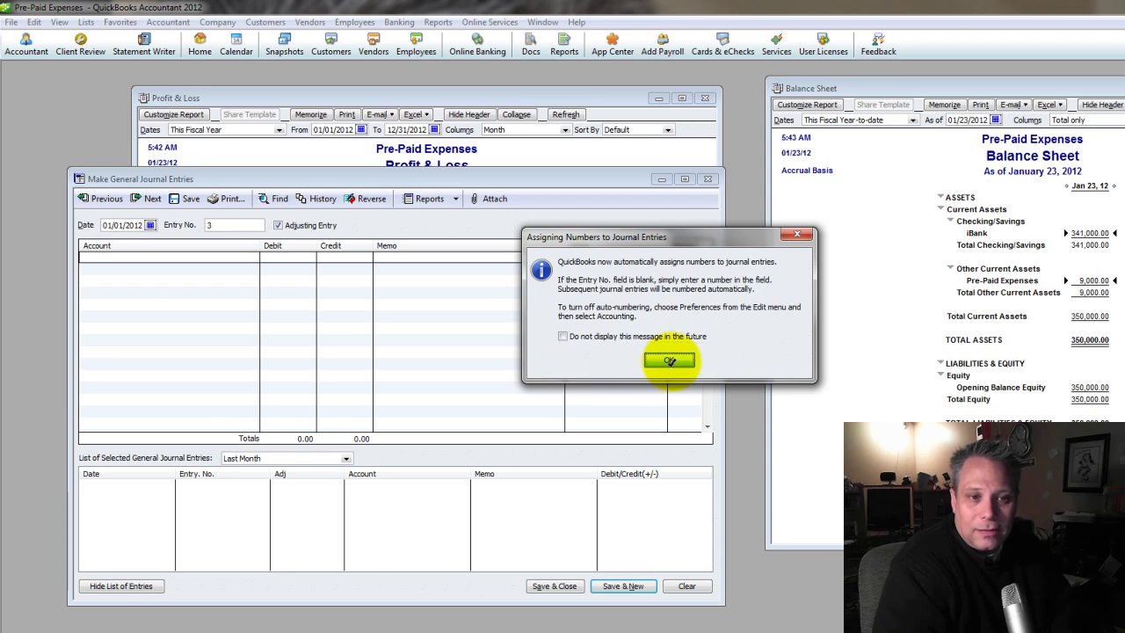
left_click(670, 360)
left_click(150, 225)
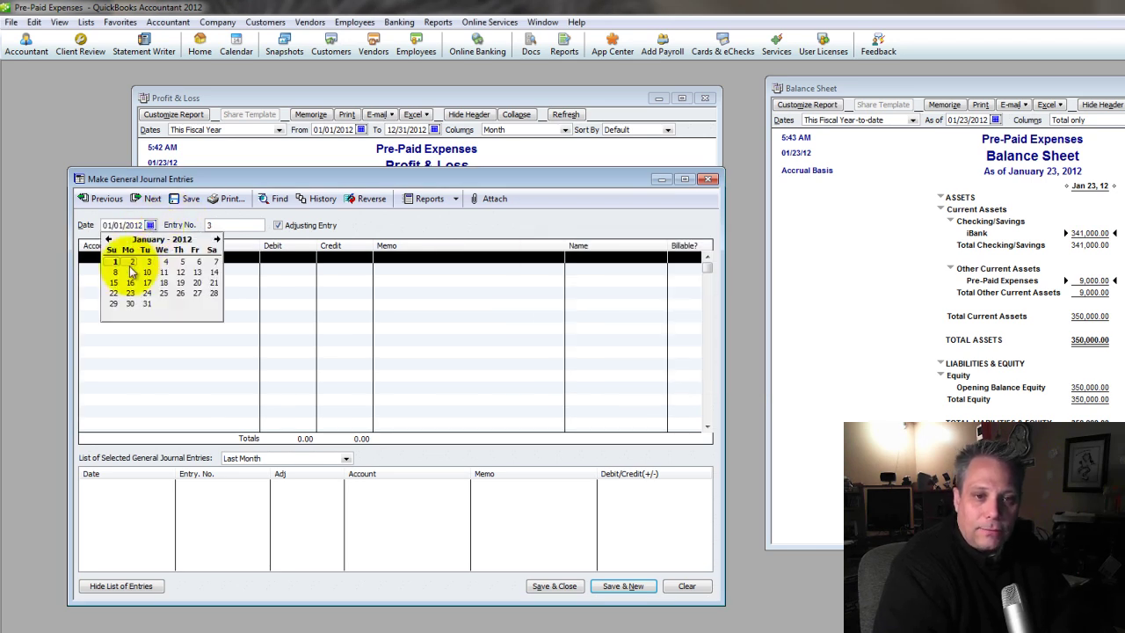
left_click(132, 262)
left_click(160, 259)
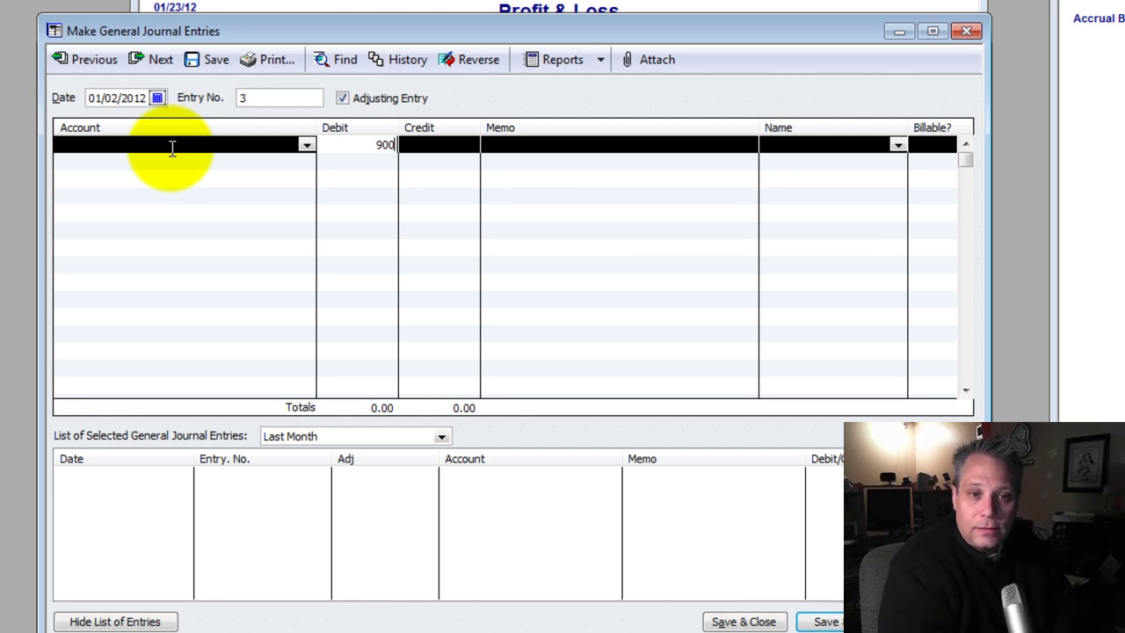
Step: Divide 9,000 in the first line's debit to get 750.00 and balance it with a 750.00 credit on the second line
type("/")
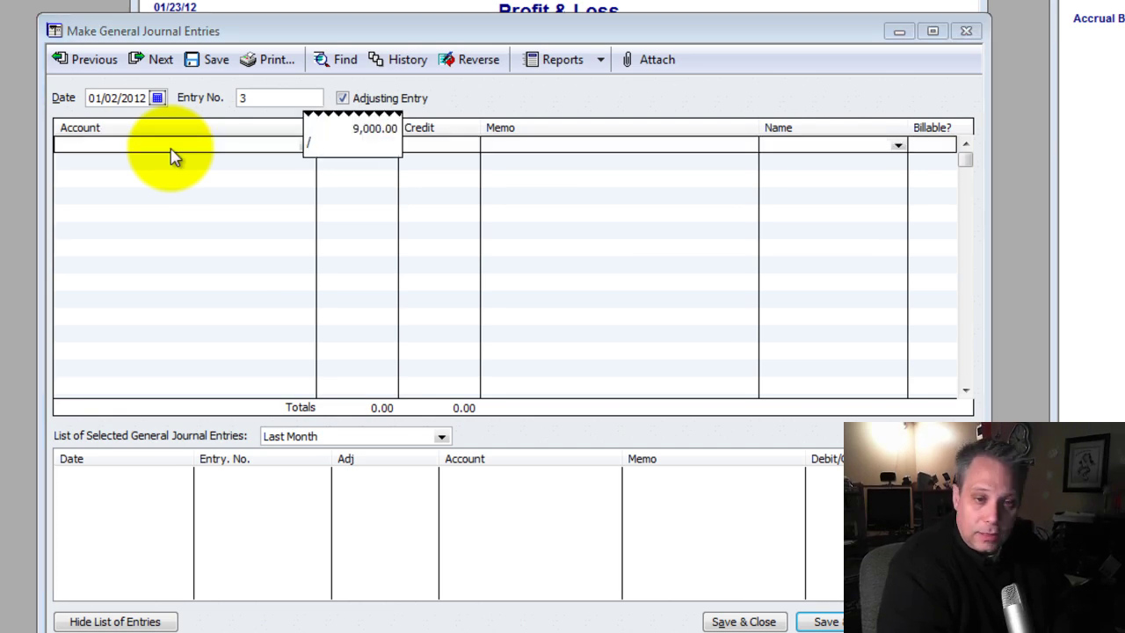
key("Return")
key("Tab")
key("shift+Tab")
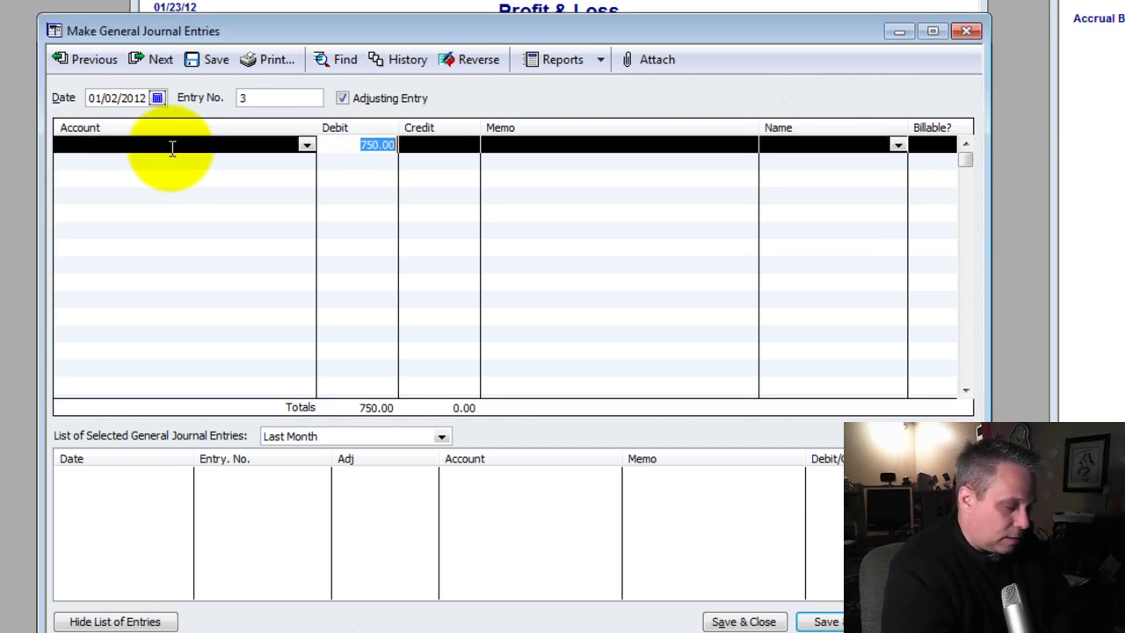
key("Tab")
key("Down")
Step: Assign Insurance Expense:General Liability Insurance to the debit line and Pre-Paid Expenses to the credit line
left_click(173, 146)
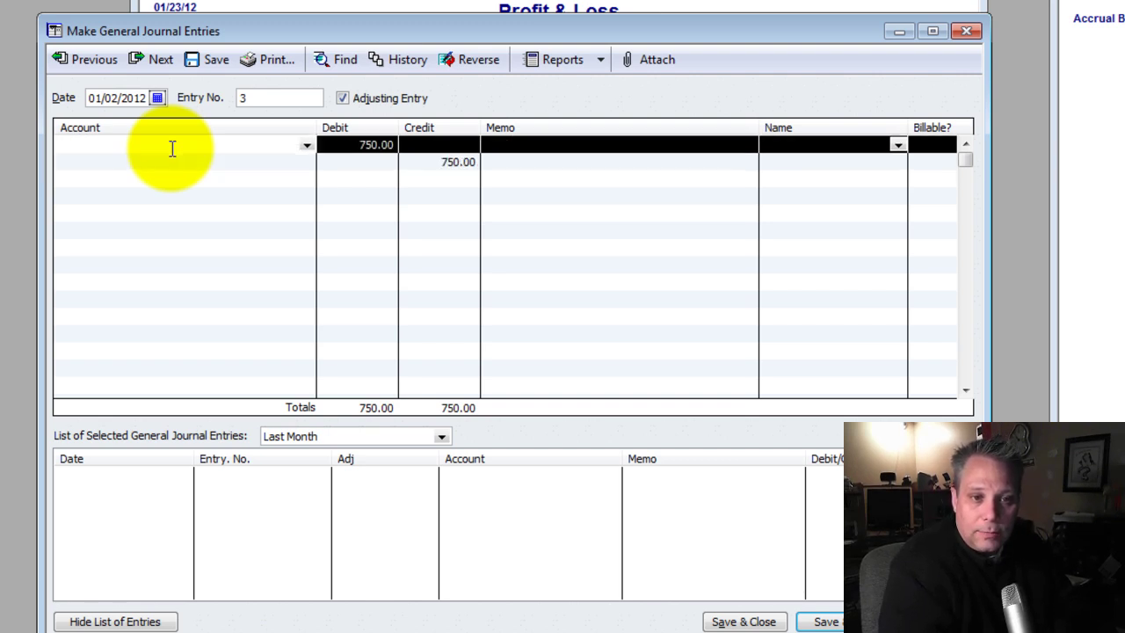
type("Insurance Expense:General Liability Insurance")
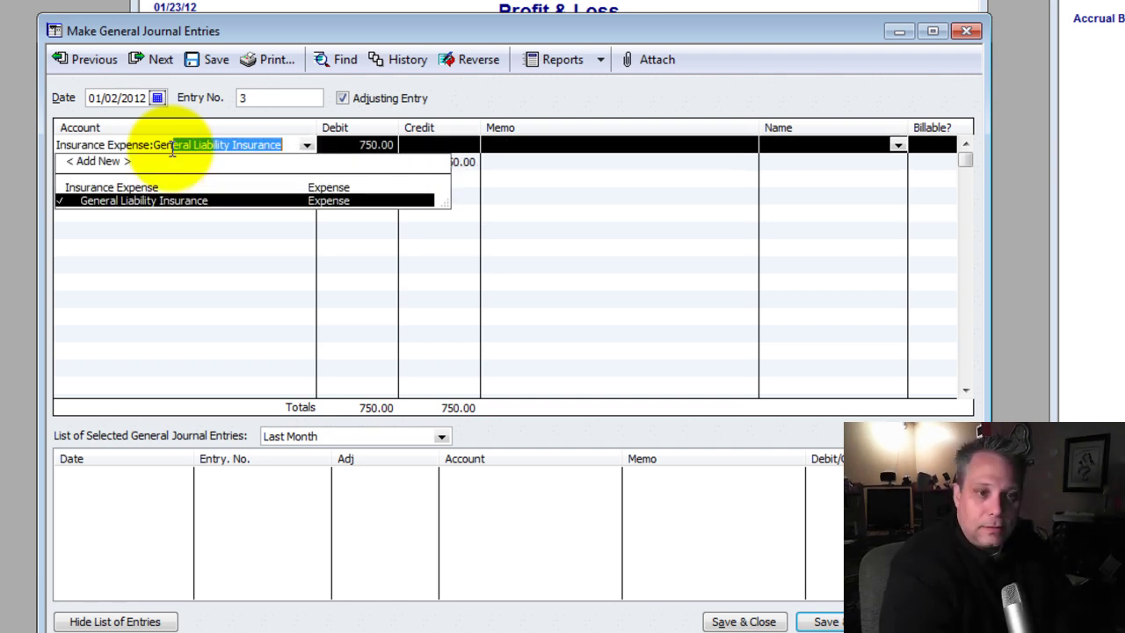
key("Tab")
key("shift+Tab")
key("Down")
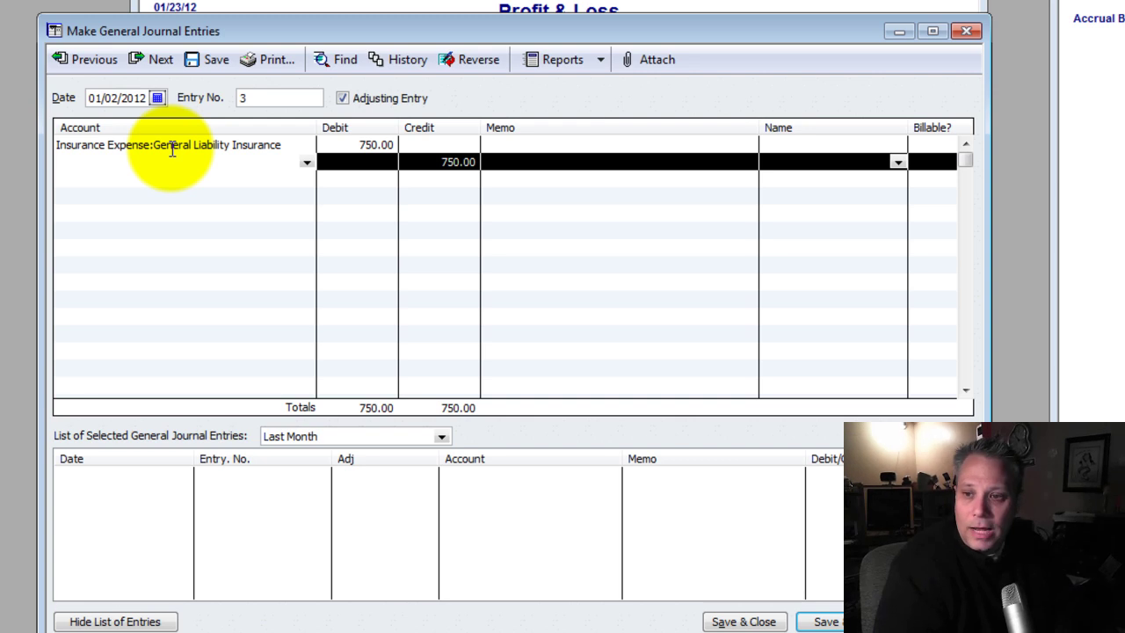
type("Pre-Paid Expenses")
key("Tab")
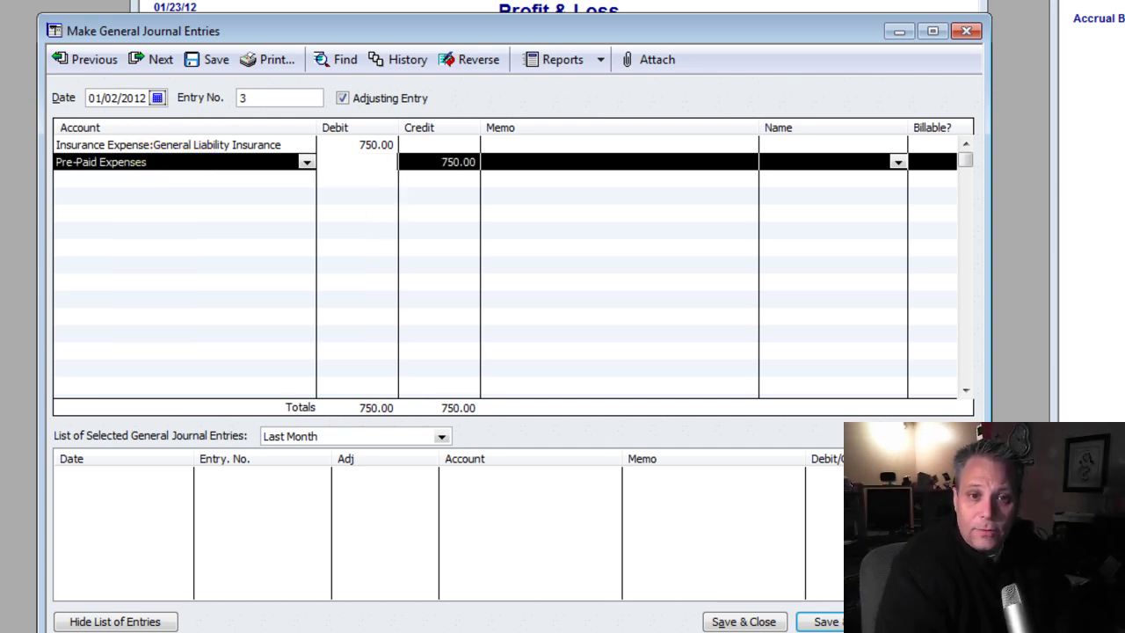
Step: Set the name to Indemnity Nerd on both lines of the insurance journal entry
left_click(519, 142)
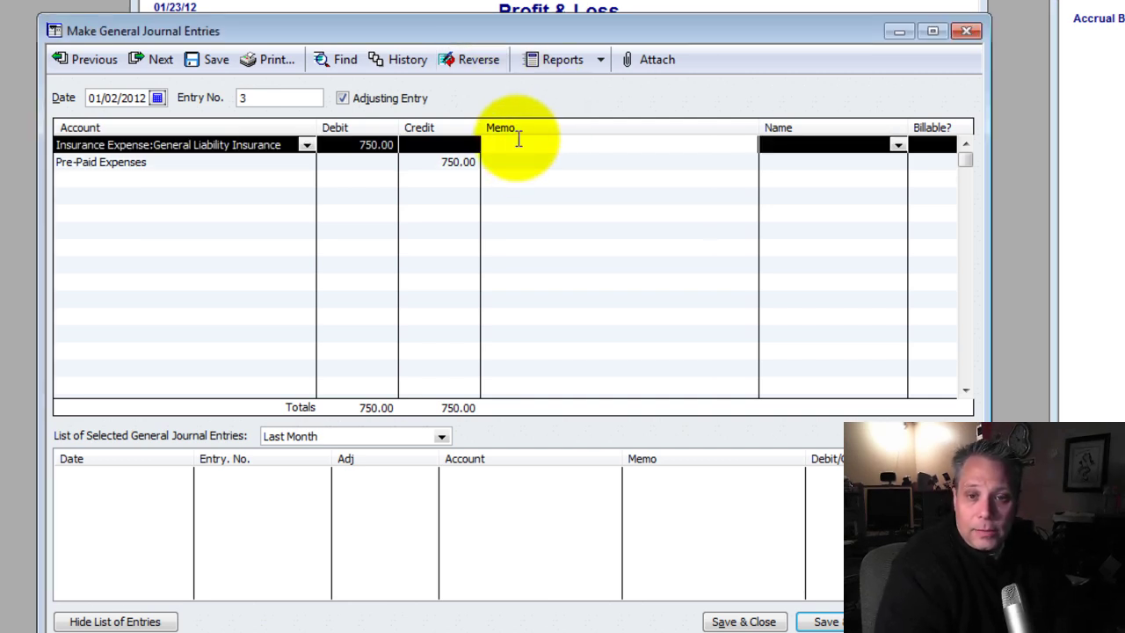
left_click(500, 164)
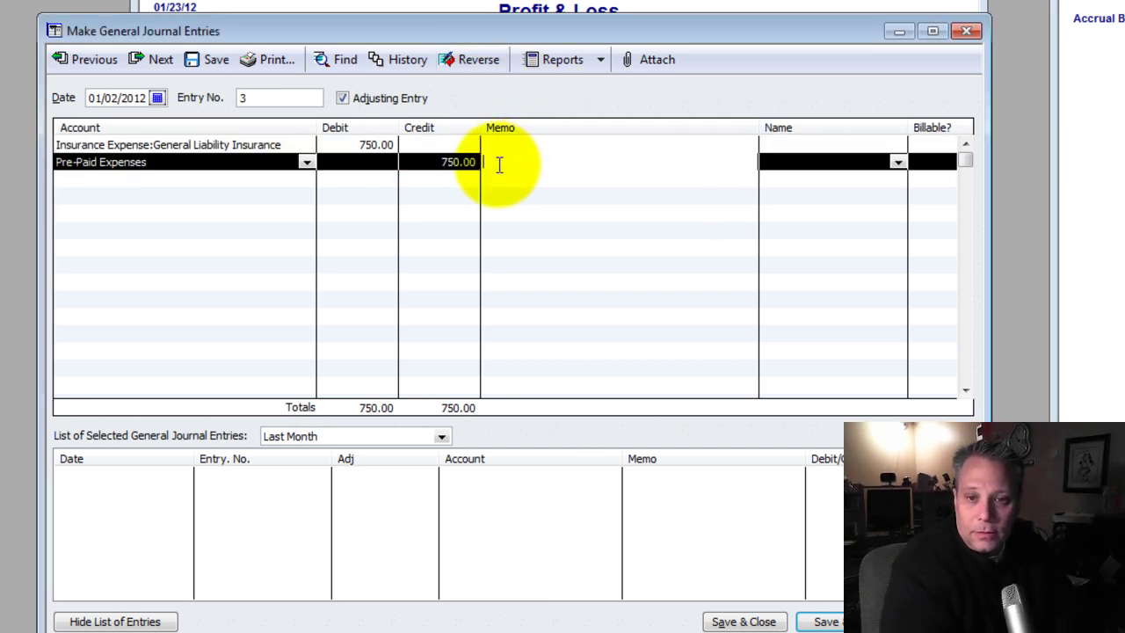
left_click(791, 144)
type("Indemnity Nerd")
key("Tab")
key("shift+Tab")
key("Down")
type("Indemnity Nerd")
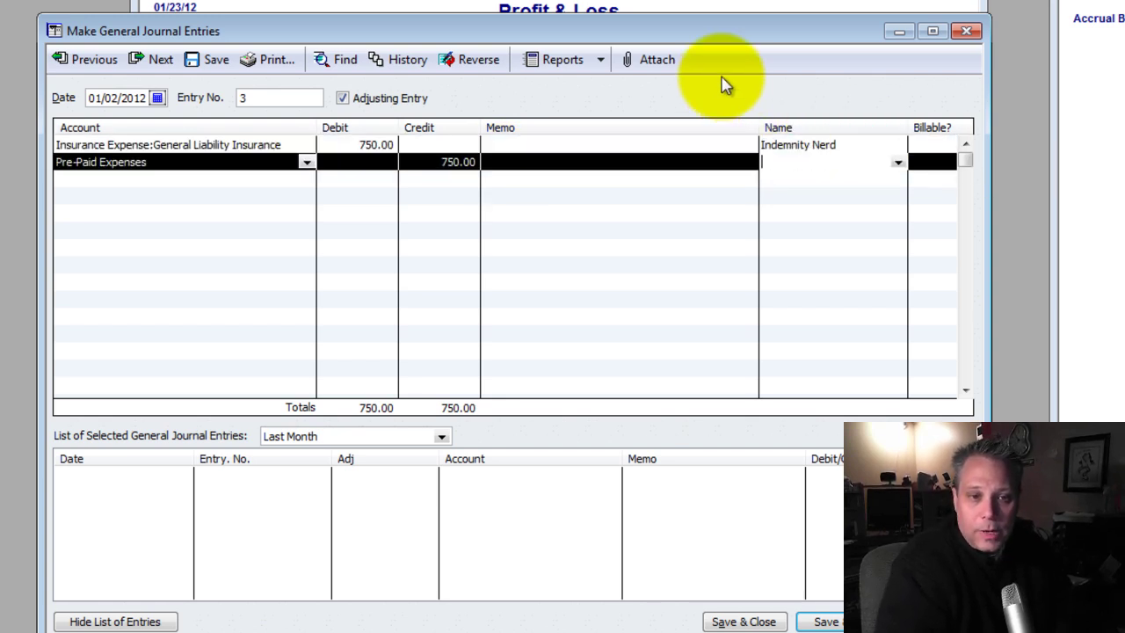
key("Tab")
key("shift+Tab")
key("shift+Tab")
key("shift+Tab")
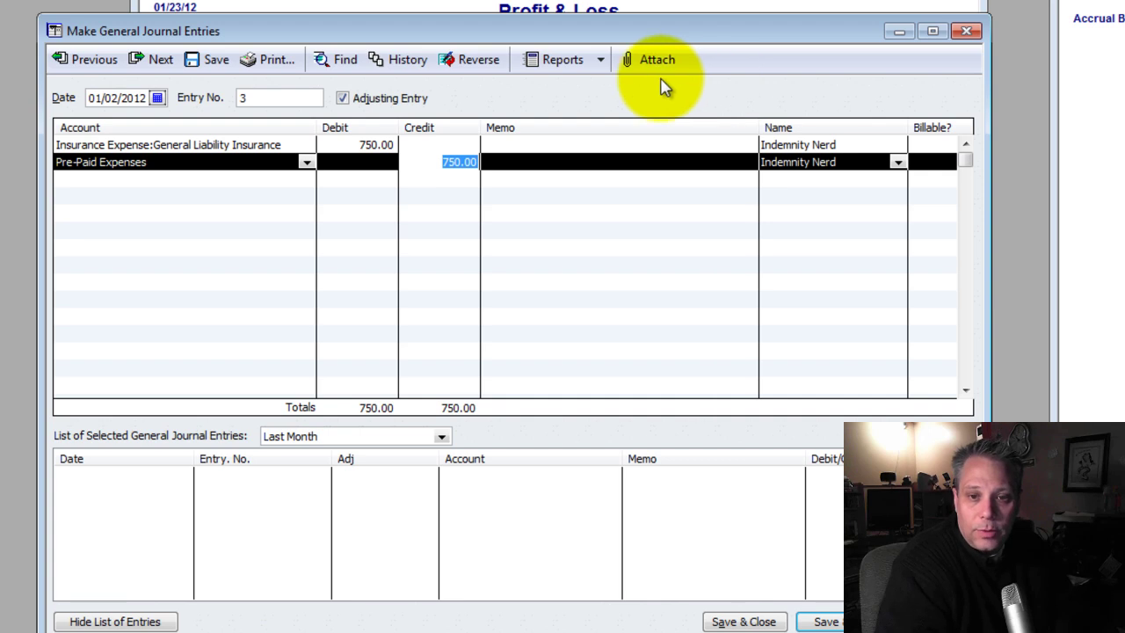
left_click(502, 161)
left_click(202, 159)
left_click_drag(202, 158, 41, 154)
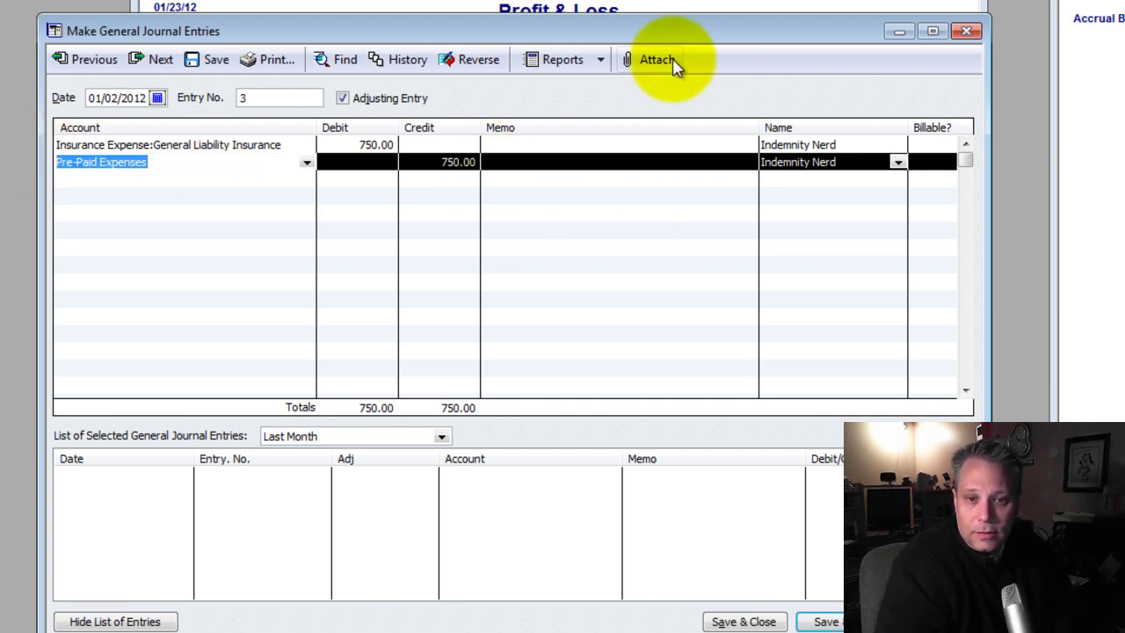
Step: Memorize the general journal entry under the name Pre-Paid Insurance
right_click(615, 103)
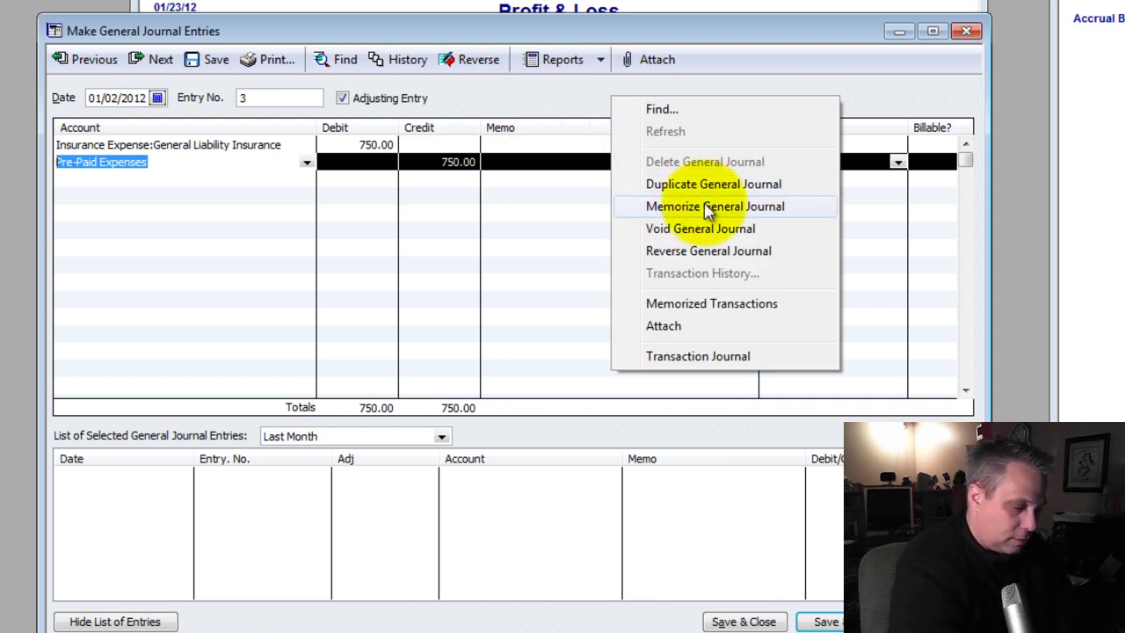
left_click(677, 206)
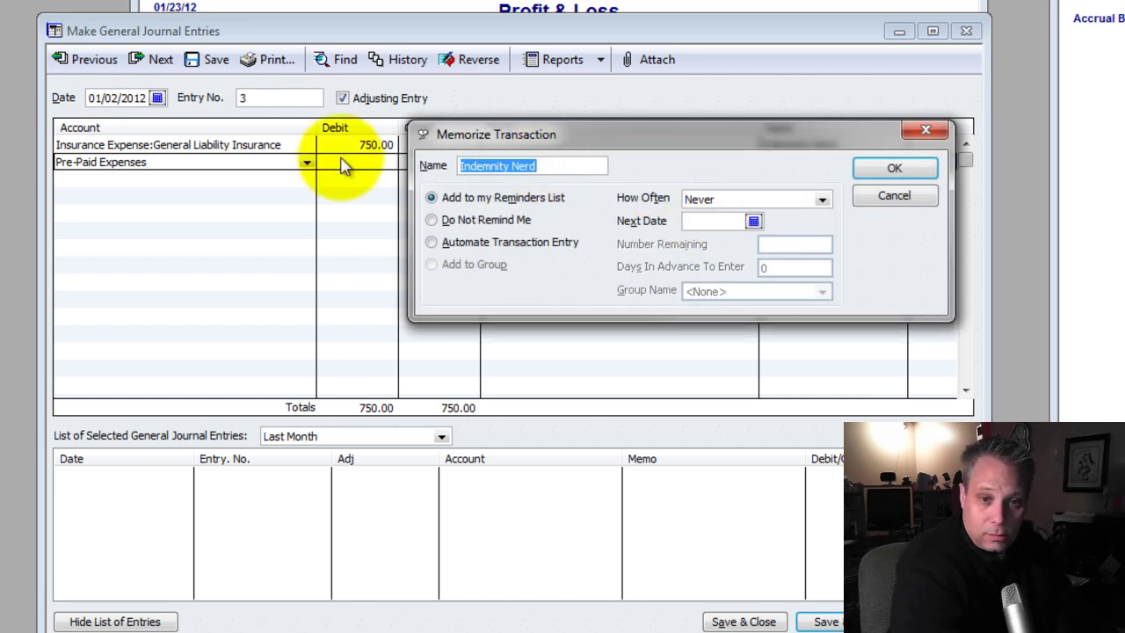
type("Pre=paid Insu")
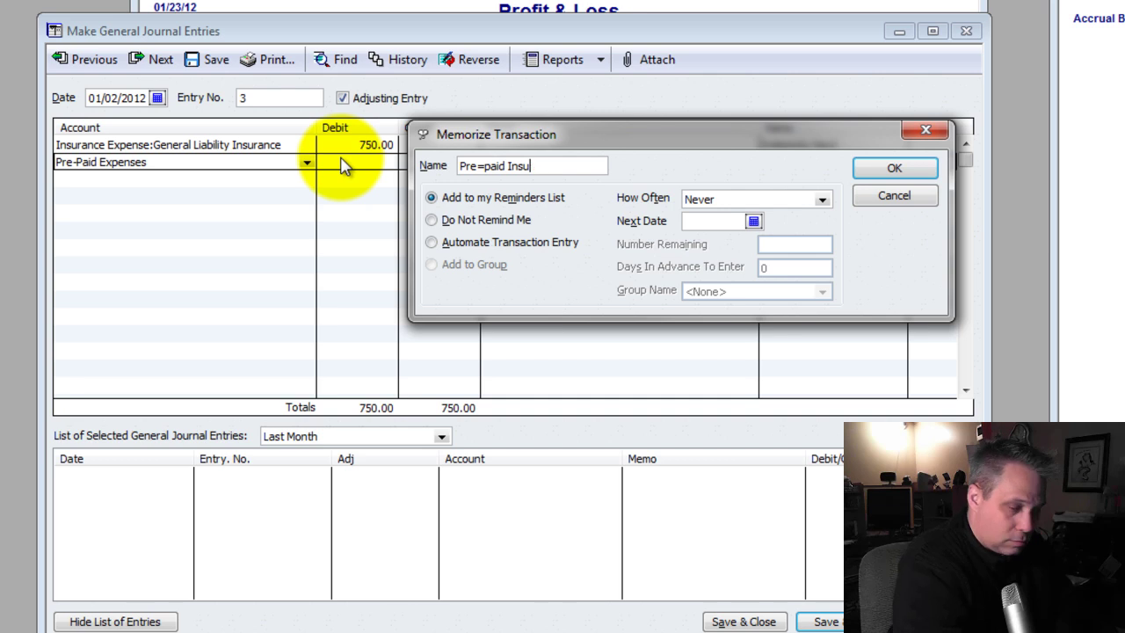
key("shift+Home")
type("Pre")
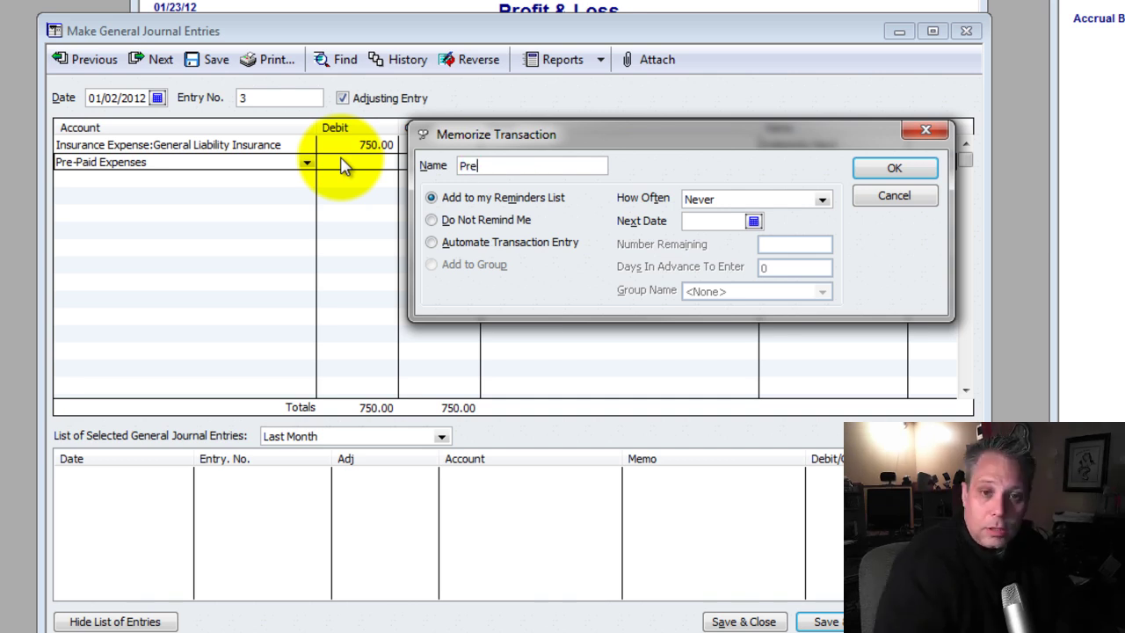
type("-Paid Insurance")
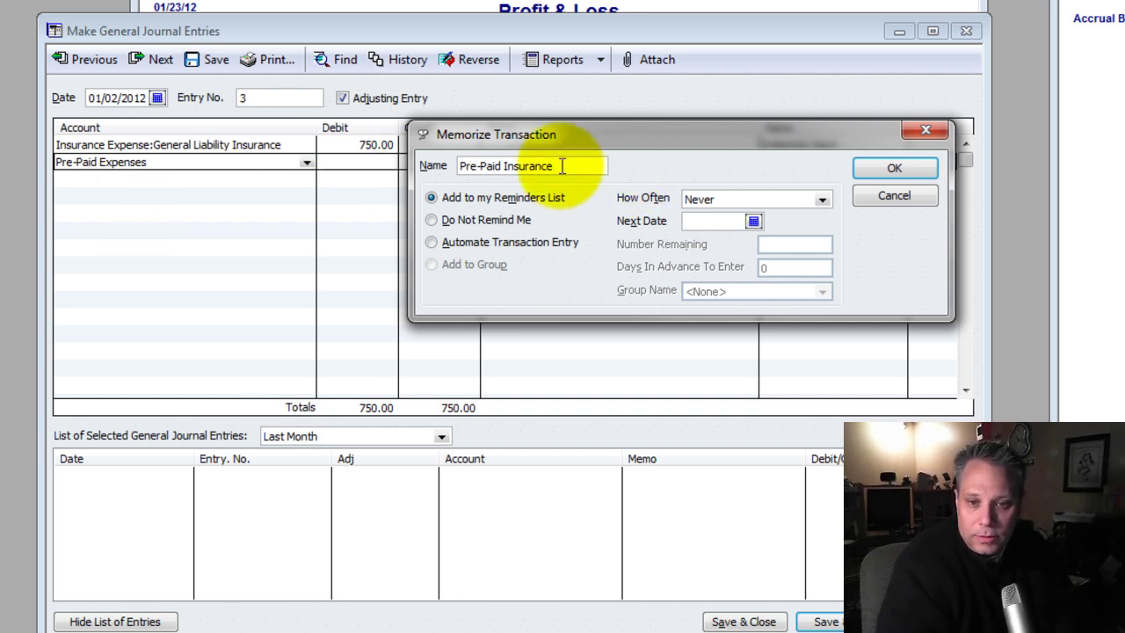
Step: Automate the memorized transaction's entry monthly, with next date 02/01/2012 and 11 entries remaining
left_click(436, 245)
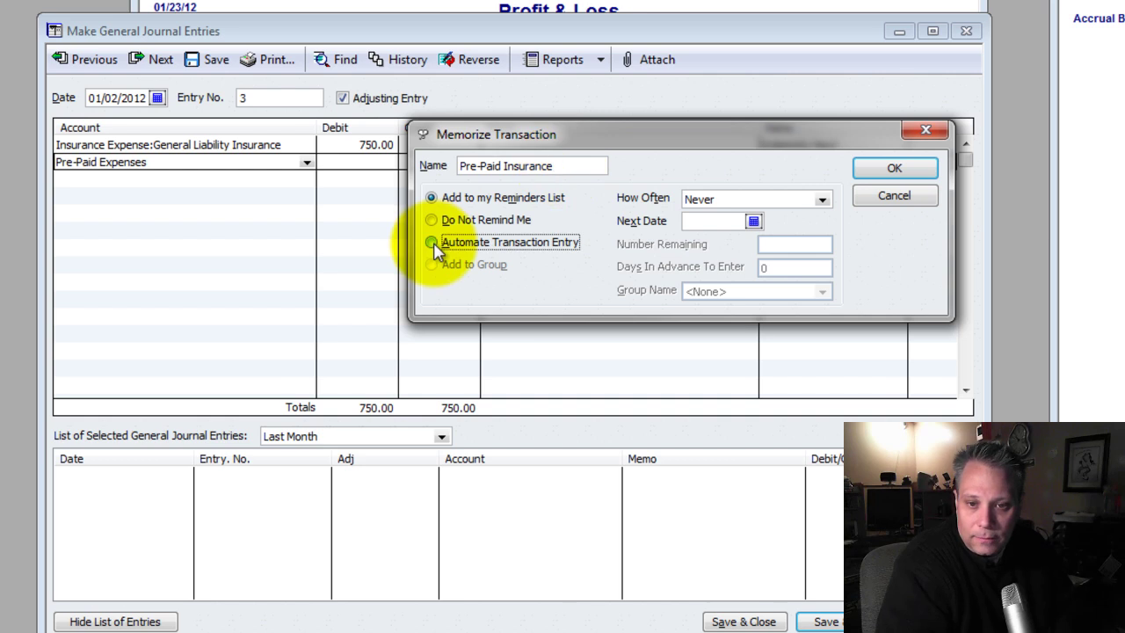
left_click(764, 200)
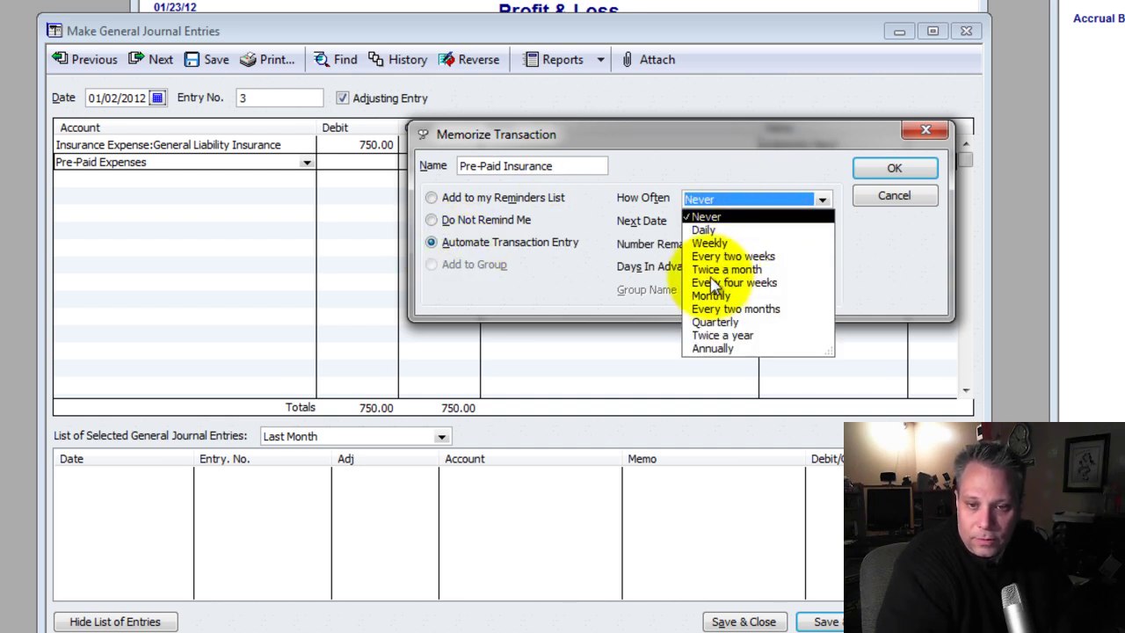
left_click(712, 296)
left_click(759, 224)
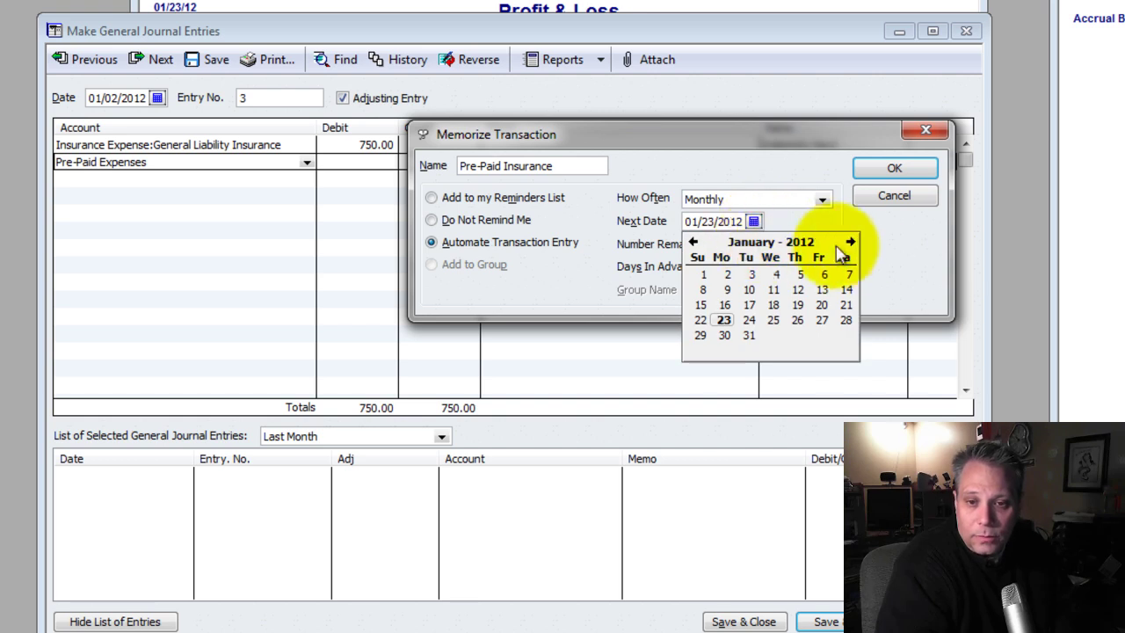
left_click(850, 241)
left_click(775, 275)
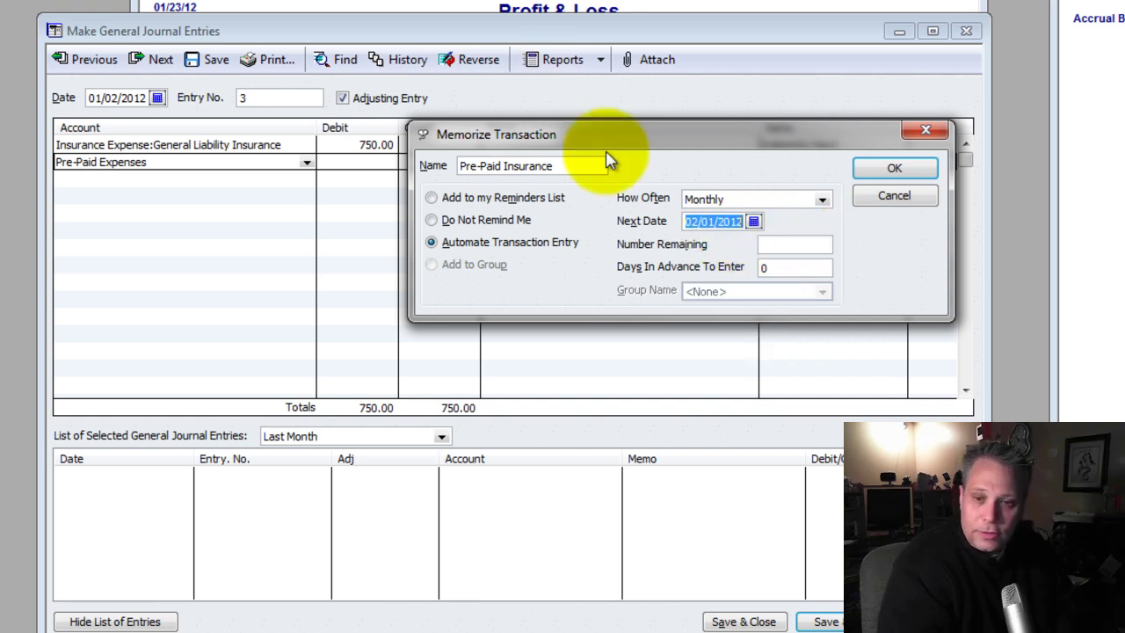
left_click(804, 245)
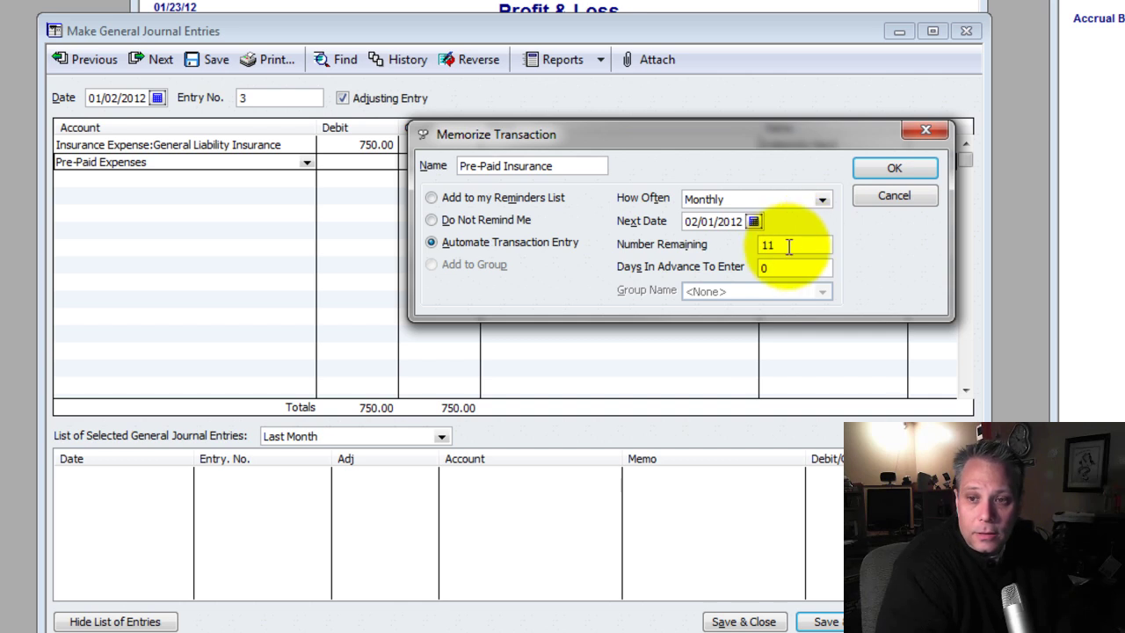
Step: Accept the memorized transaction settings, then save and close the insurance journal entry
left_click(892, 171)
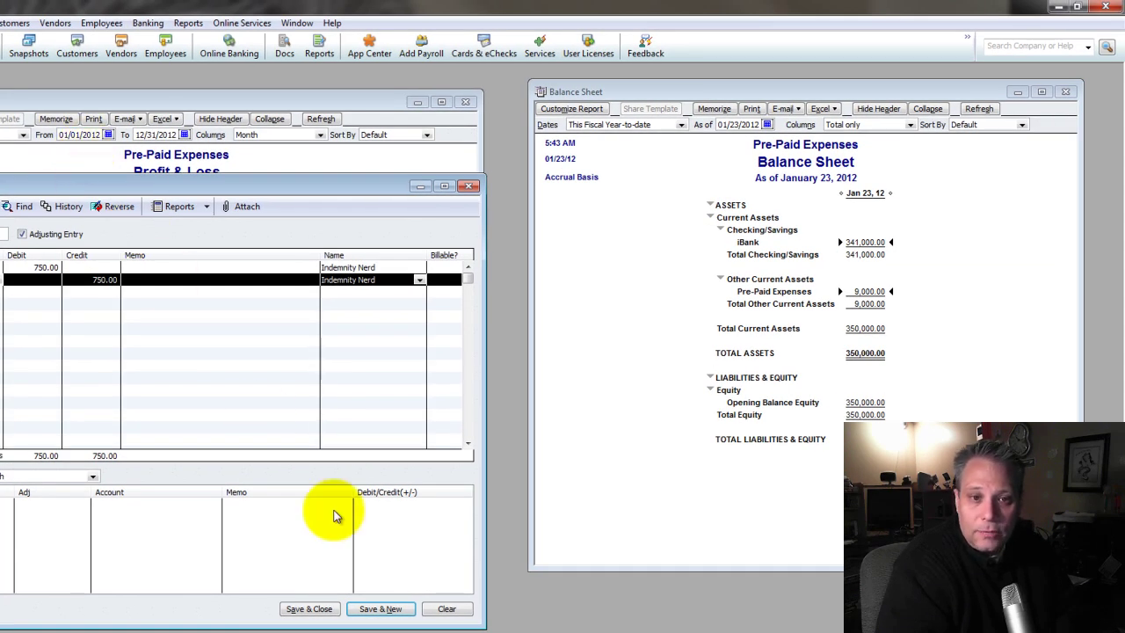
left_click(308, 609)
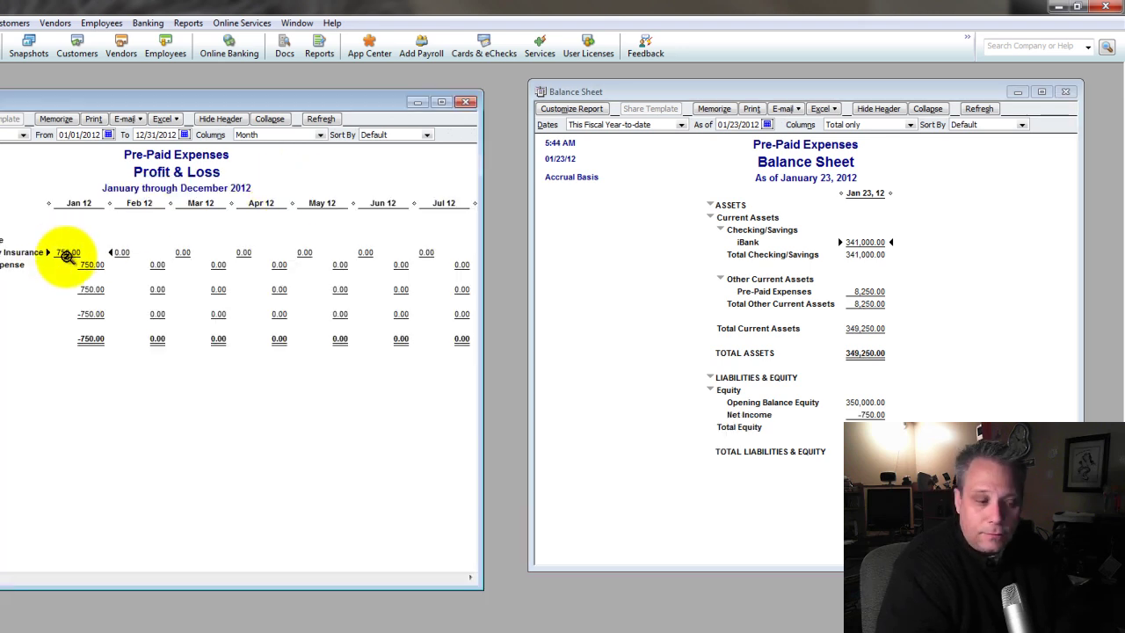
left_click(866, 288)
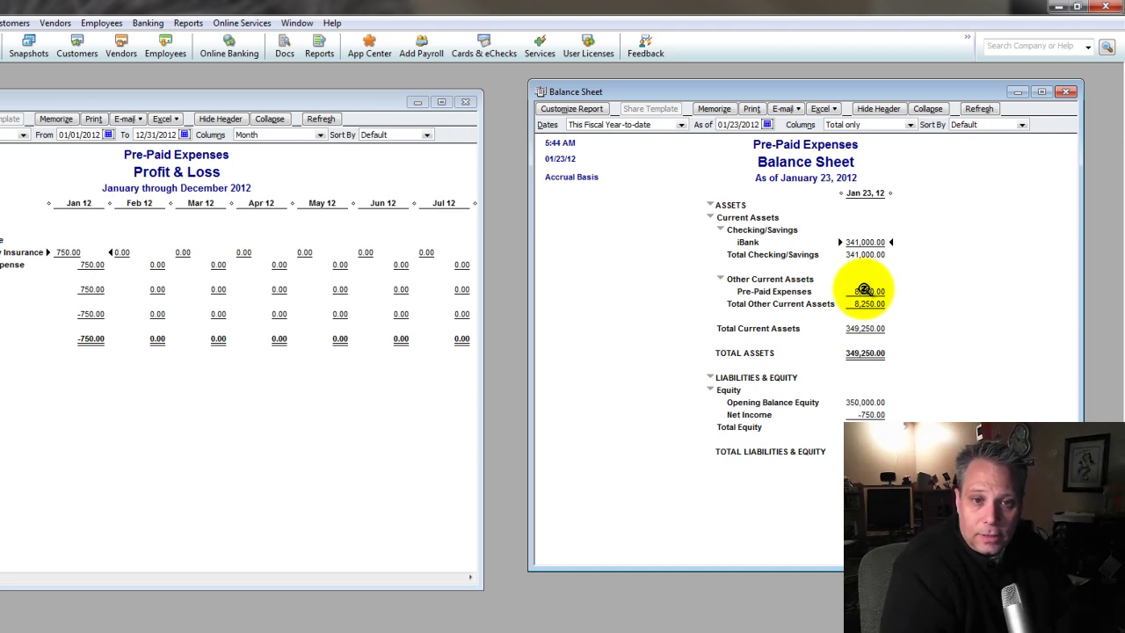
Step: Write and save an iBank check to iLandlord for 2500*12 (30,000.00), charged to Pre-Paid Expenses
key("ctrl+w")
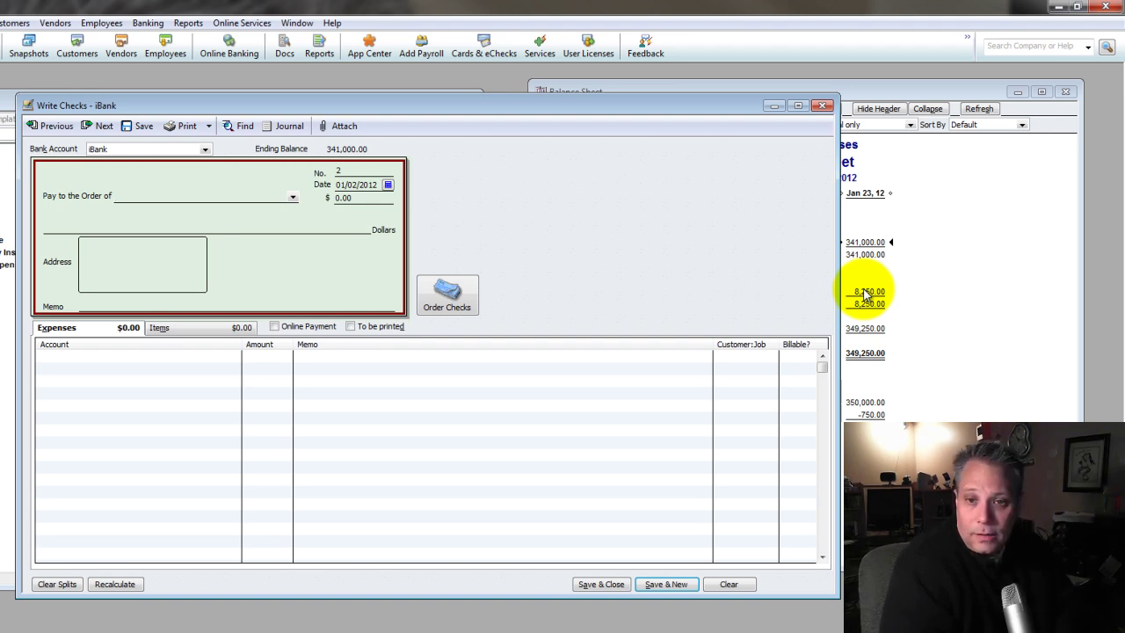
key("Tab")
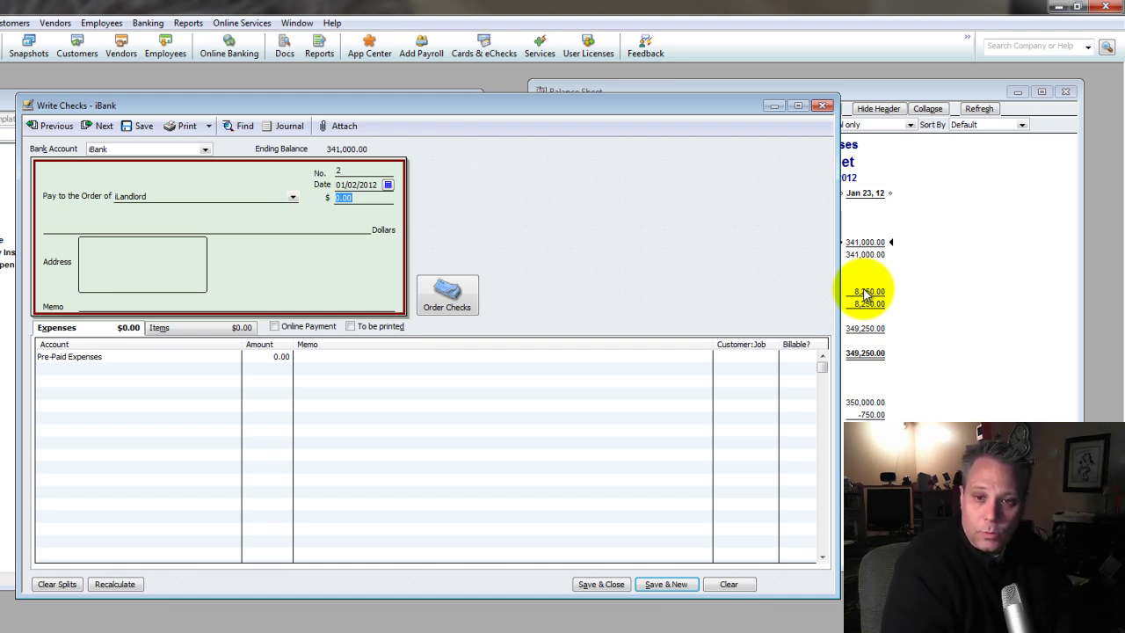
type("2500*12")
key("Return")
key("Tab")
key("Tab")
key("Tab")
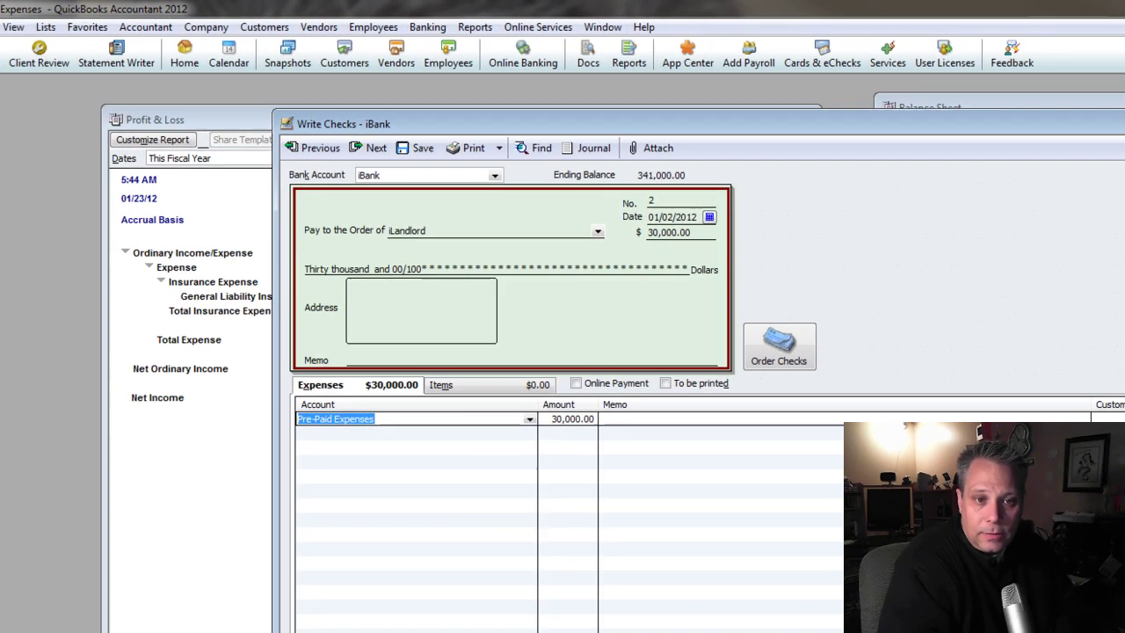
left_click(1037, 615)
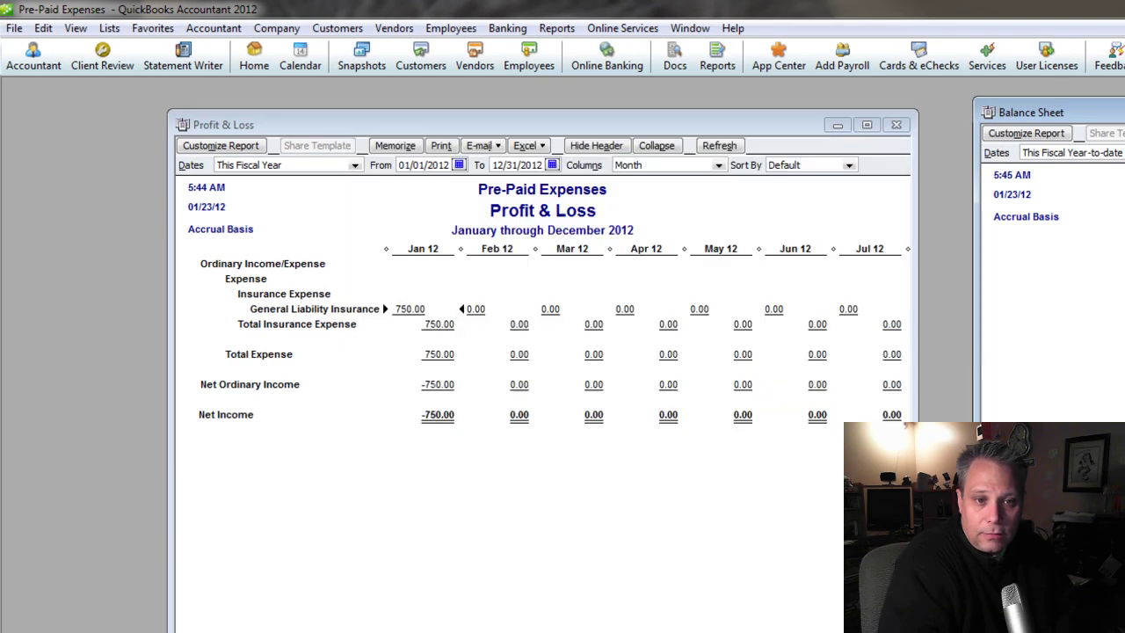
Step: Create a new general journal entry with 30,000/12 as the first line's debit and a balancing 2,500.00 credit on the second line
left_click(280, 28)
left_click(290, 370)
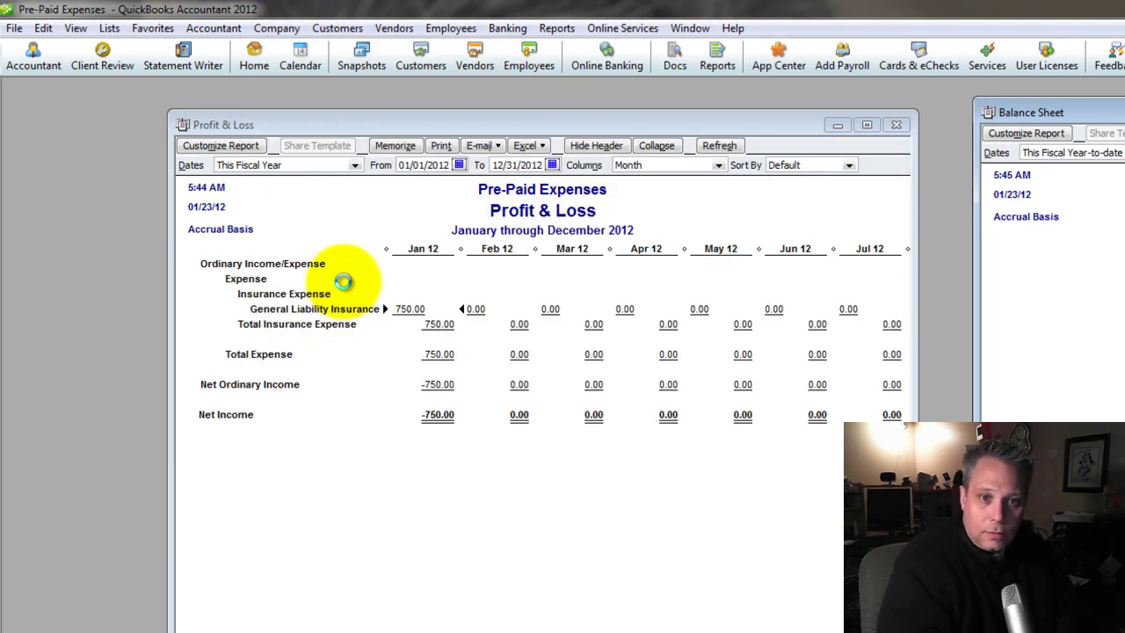
left_click(879, 453)
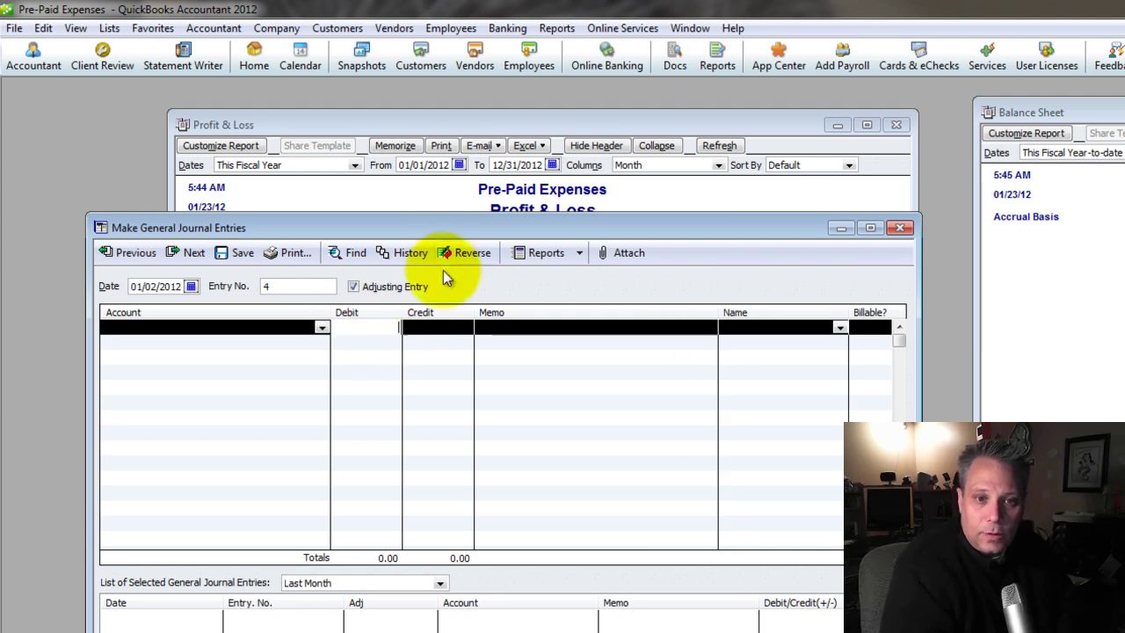
type("/12")
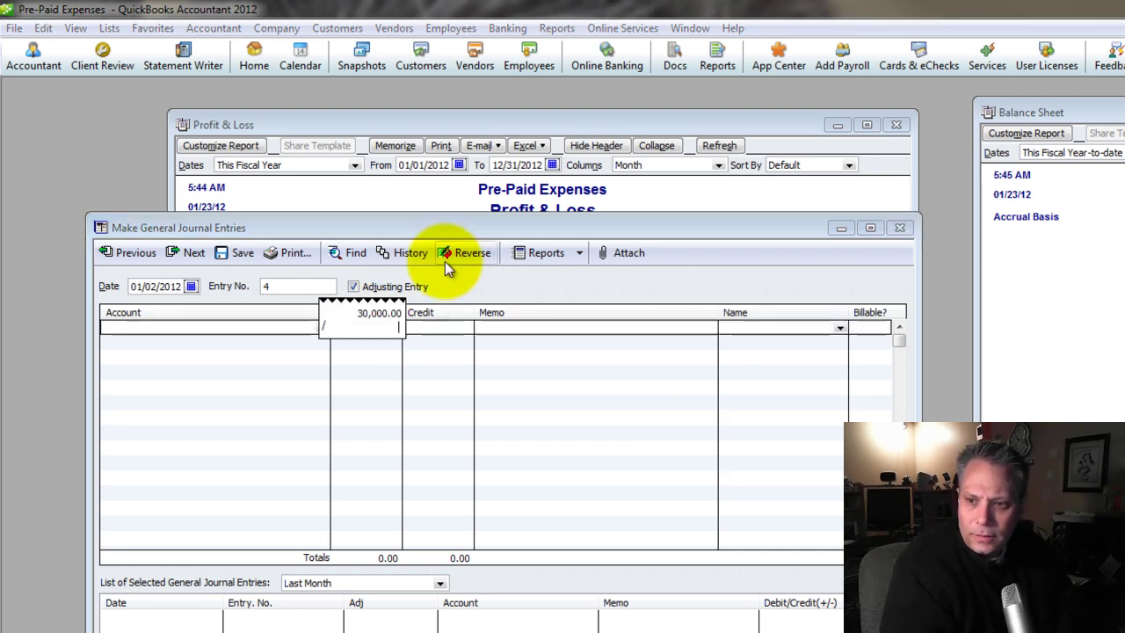
key("Return")
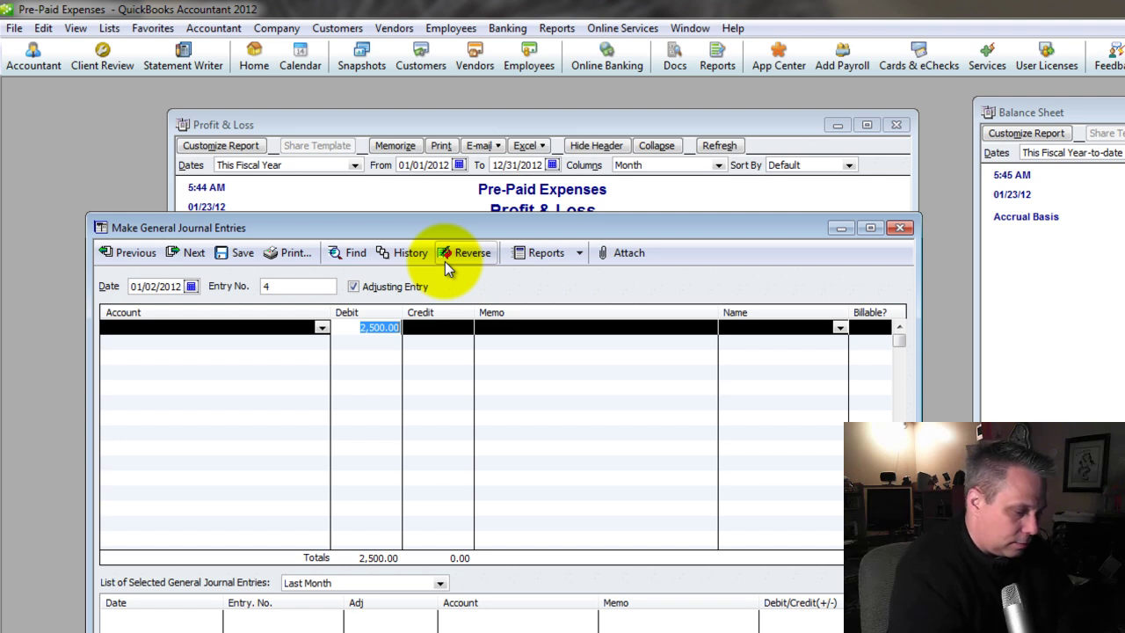
key("Down")
Step: Assign Rent Expense to the debit line and Pre-Paid Expenses to the credit line
key("shift+Tab")
key("Up")
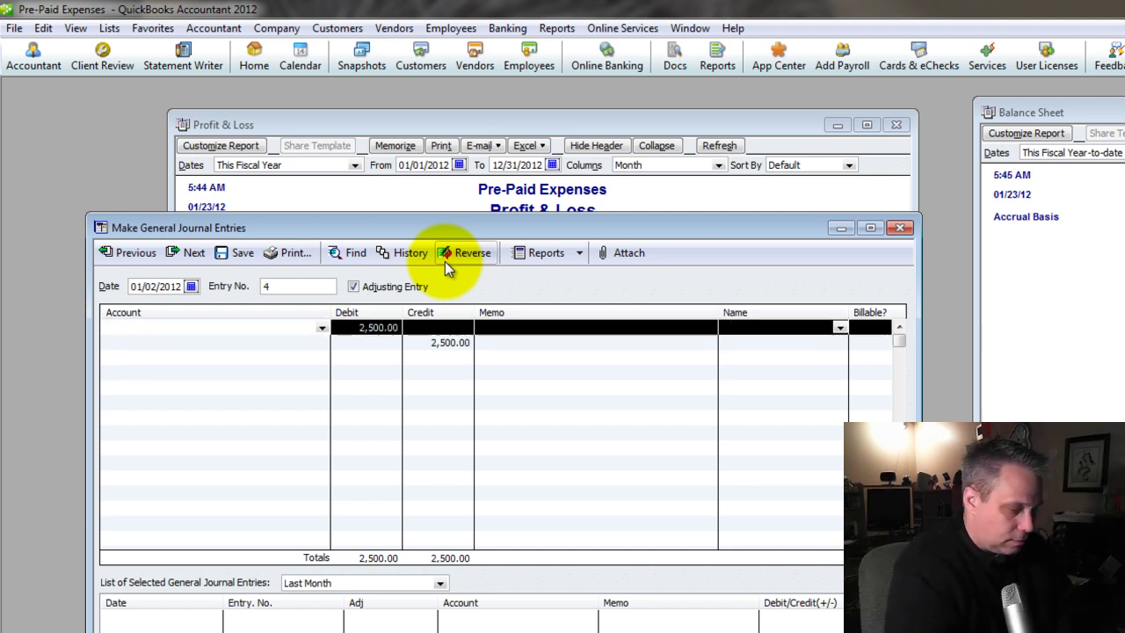
type("Rent Expense")
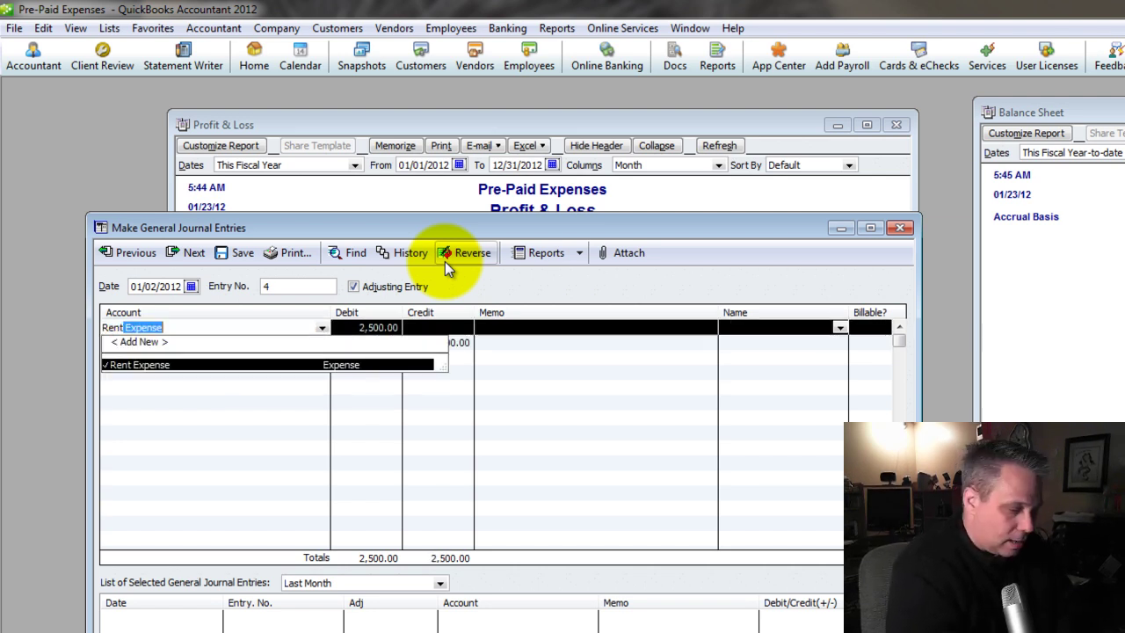
key("Down")
type("Pre-Paid Expenses")
key("Tab")
key("Tab")
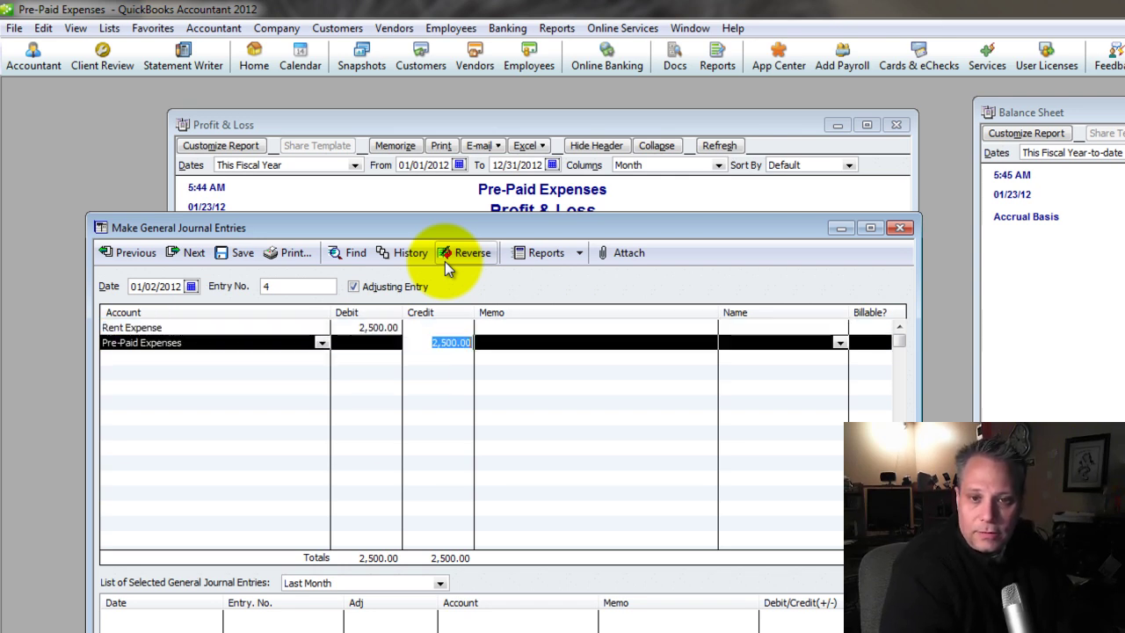
Step: Set the name to iLandlord on both lines of the rent journal entry
key("Tab")
key("Tab")
key("Up")
type("L")
key("Down")
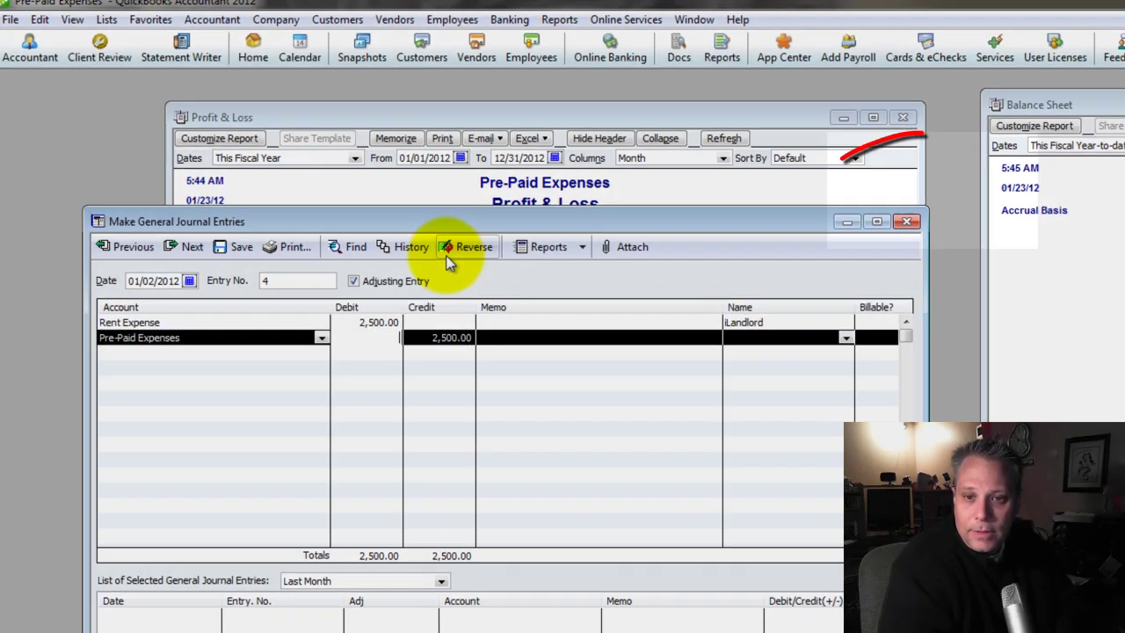
key("Up")
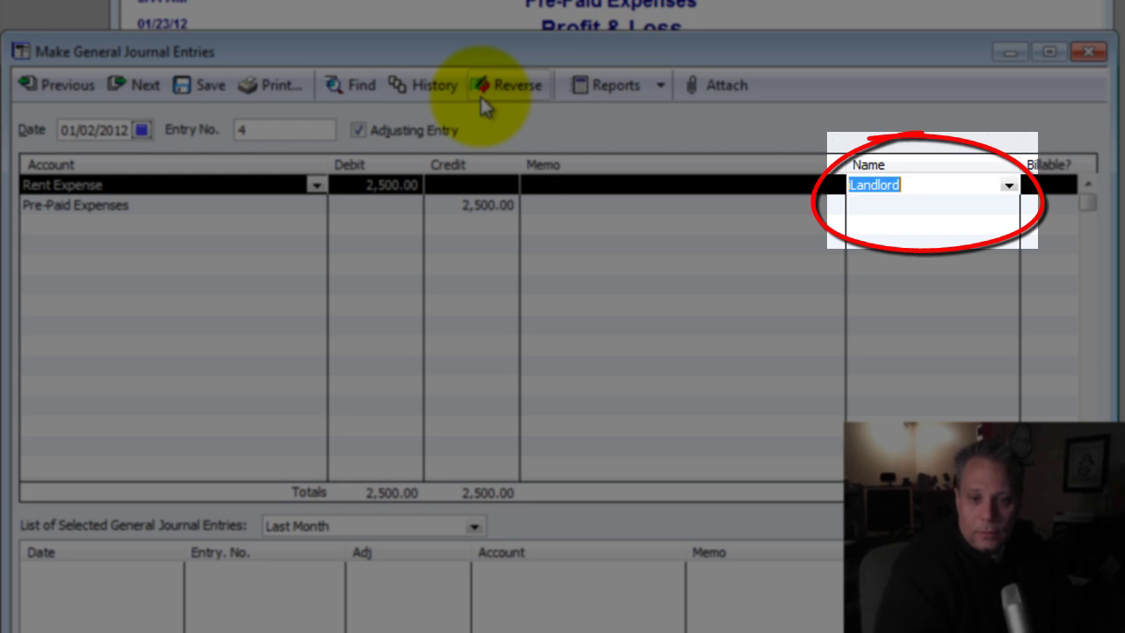
key("Down")
key("Down")
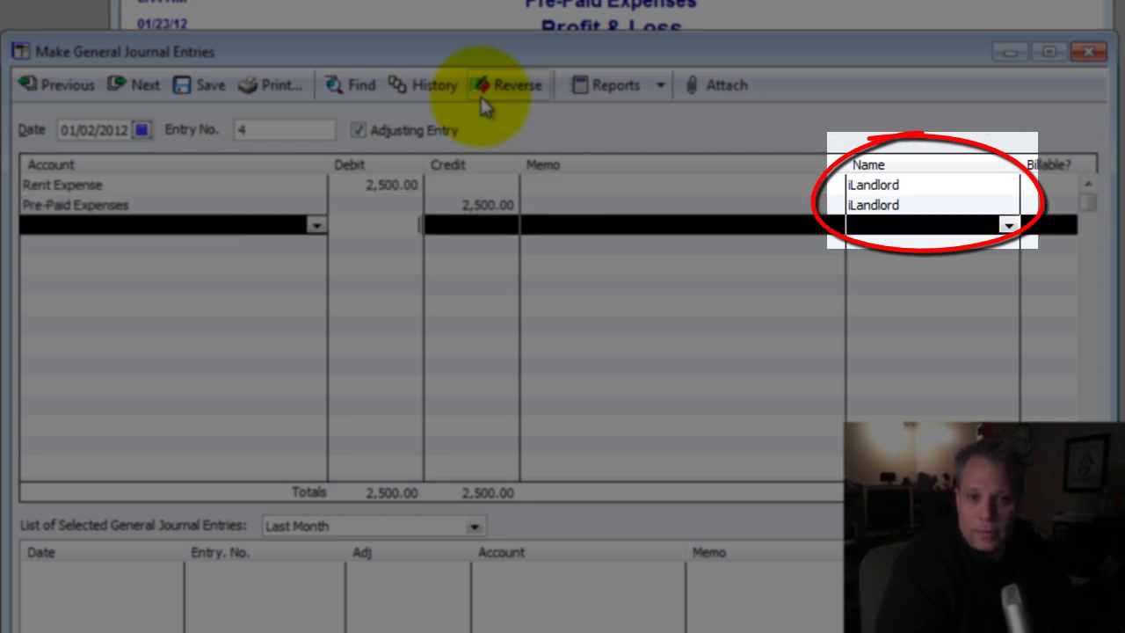
key("Up")
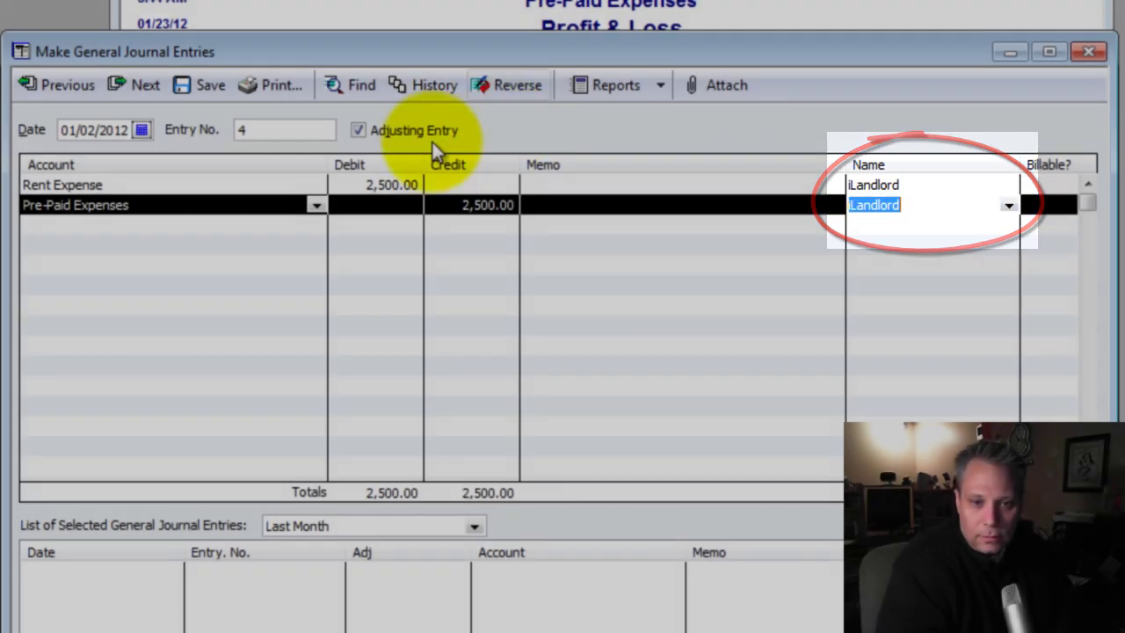
Step: Memorize the rent journal entry under the name Rent, with automated transaction entry recurring monthly
right_click(677, 129)
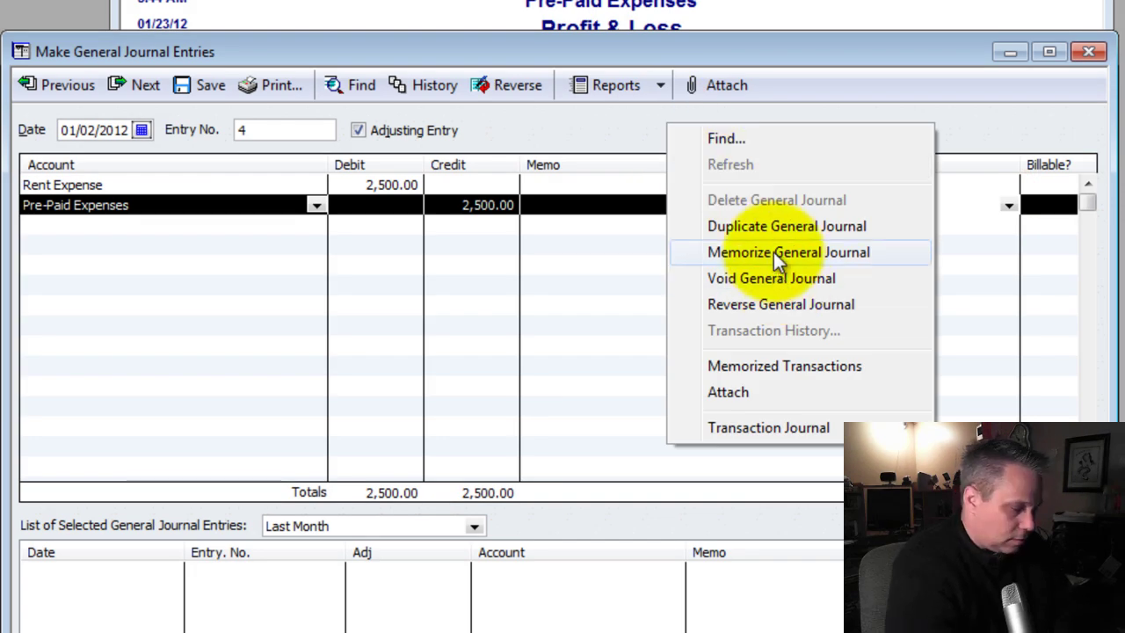
left_click(773, 252)
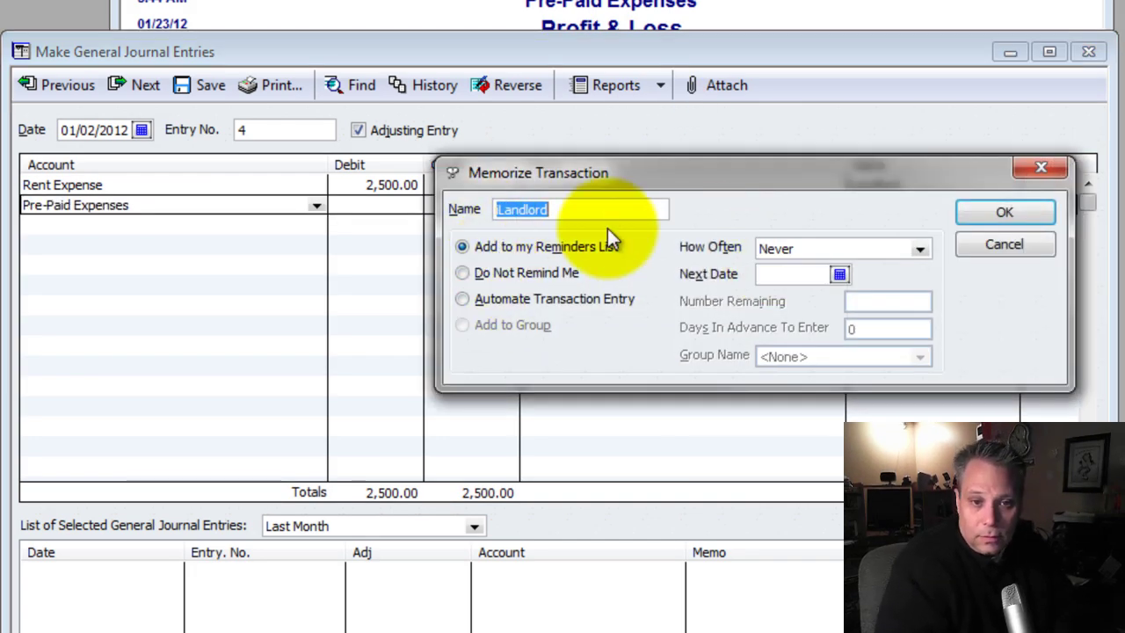
type("Rent")
left_click(464, 300)
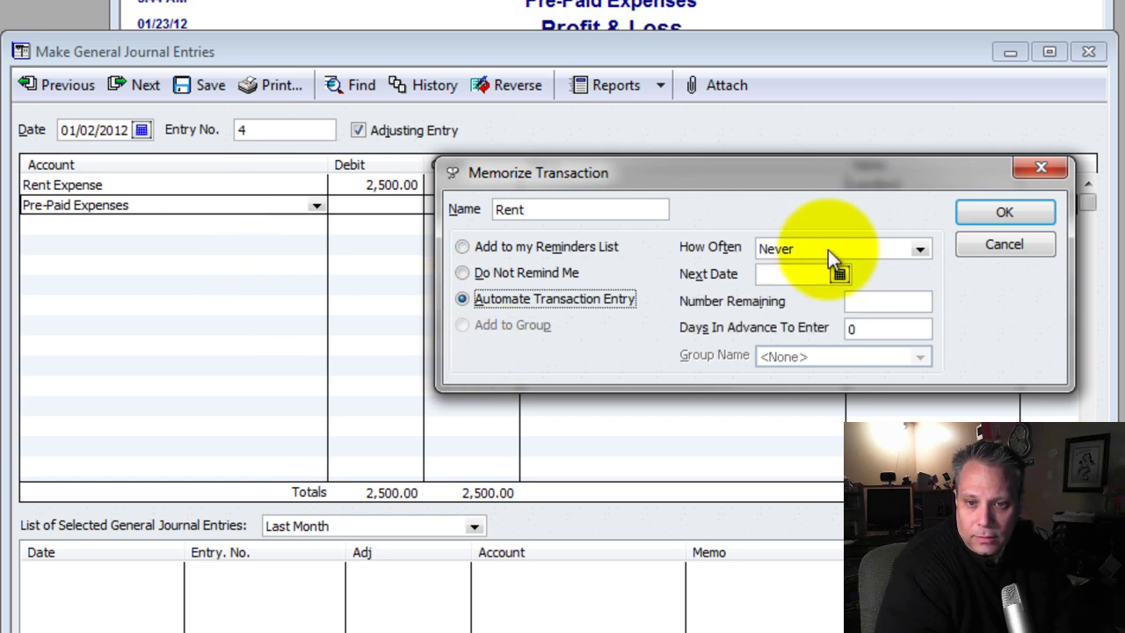
left_click(803, 249)
left_click(797, 362)
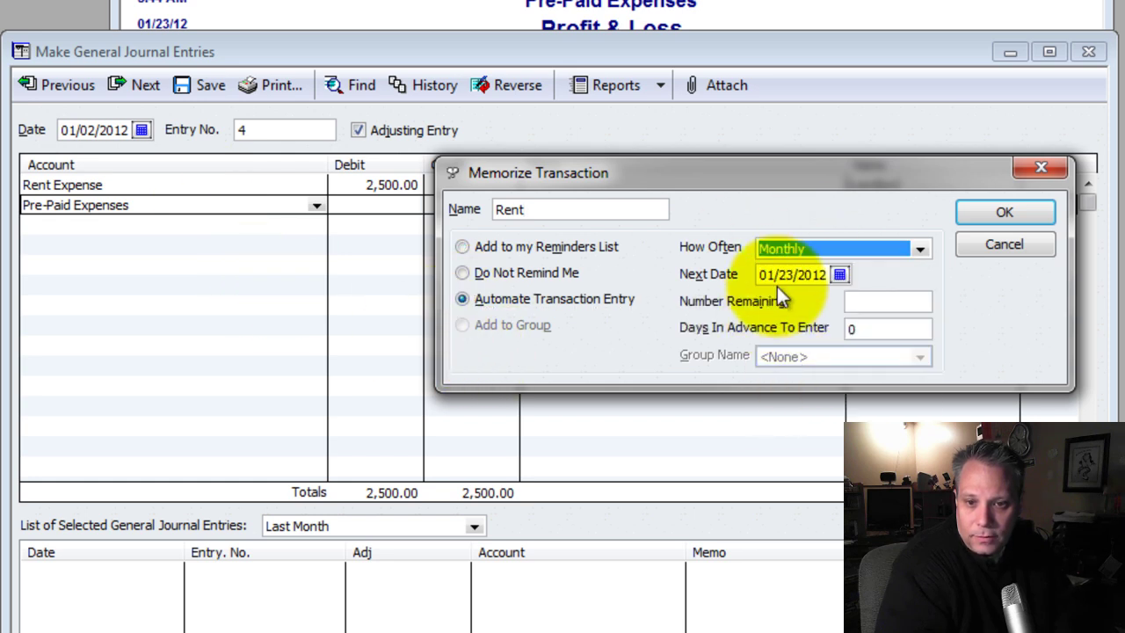
Step: Set the memorized entry's next date to 02/01/2012 with 11 remaining, confirm it, and close the journal entry
left_click(840, 275)
left_click(952, 298)
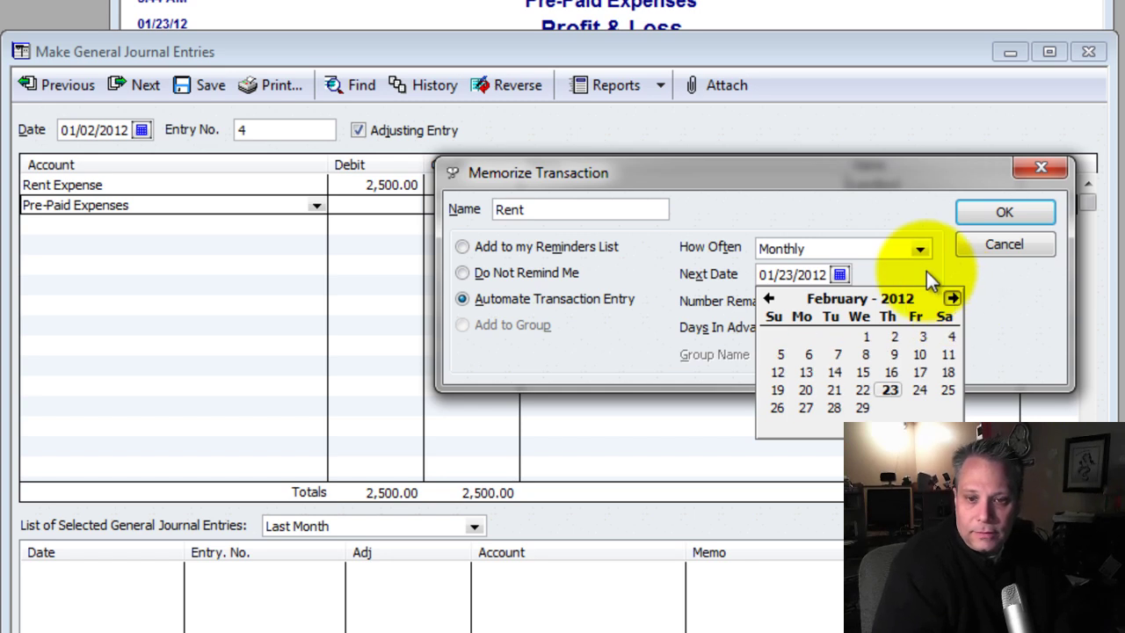
left_click(866, 336)
left_click(852, 300)
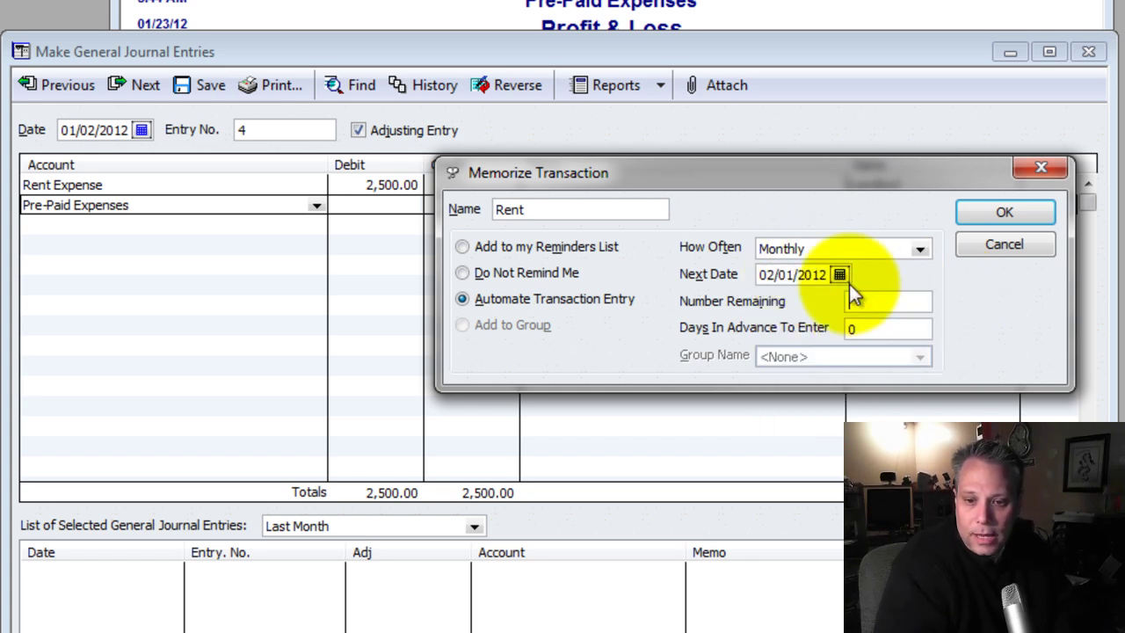
type("11")
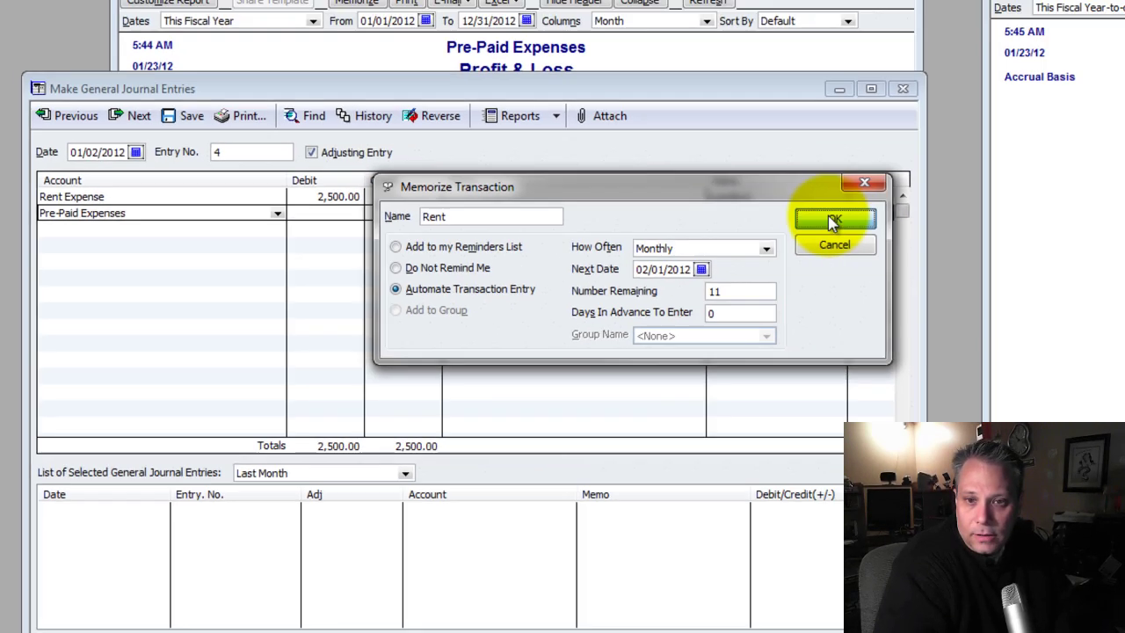
left_click(1005, 211)
left_click(466, 493)
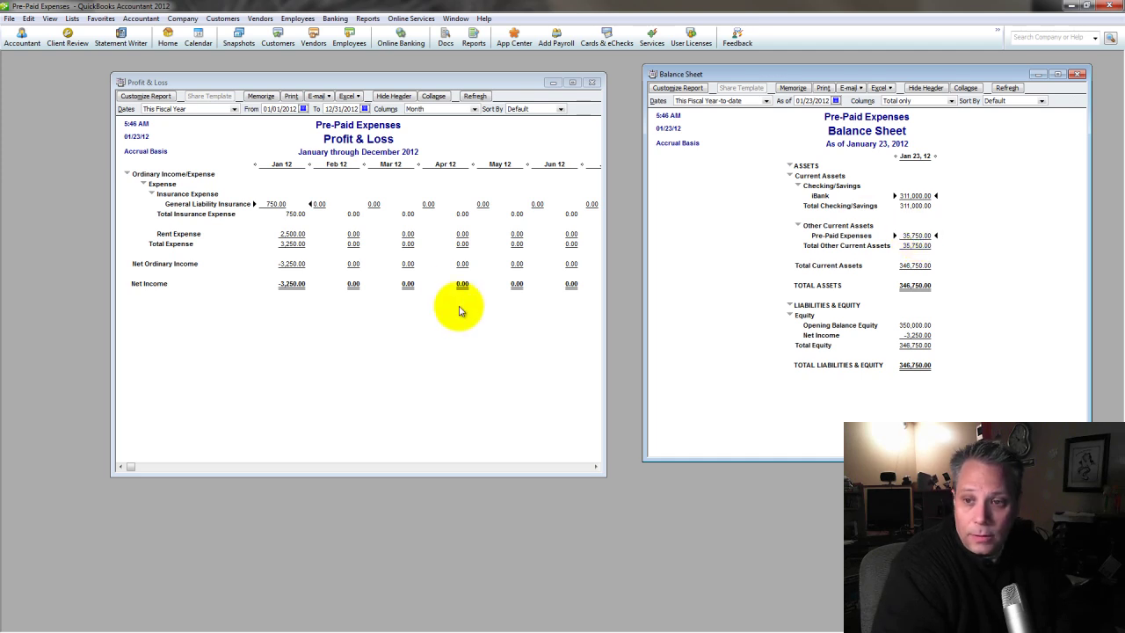
Step: Open the transaction detail behind the balance sheet's Pre-Paid Expenses amount and total the report by Payee
left_click(433, 284)
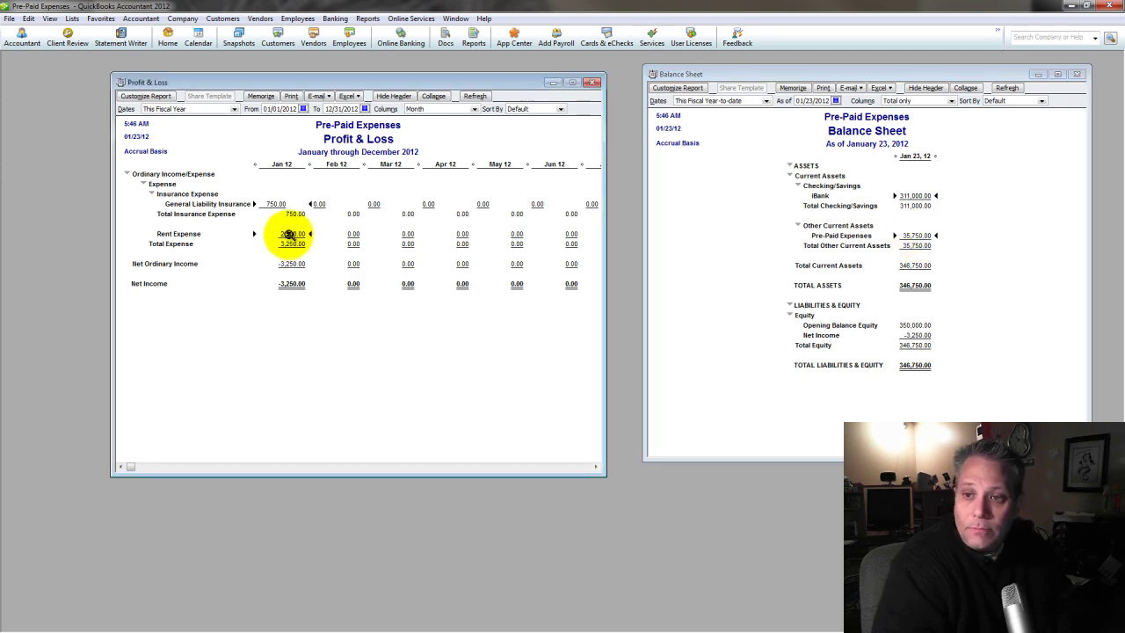
left_click(911, 234)
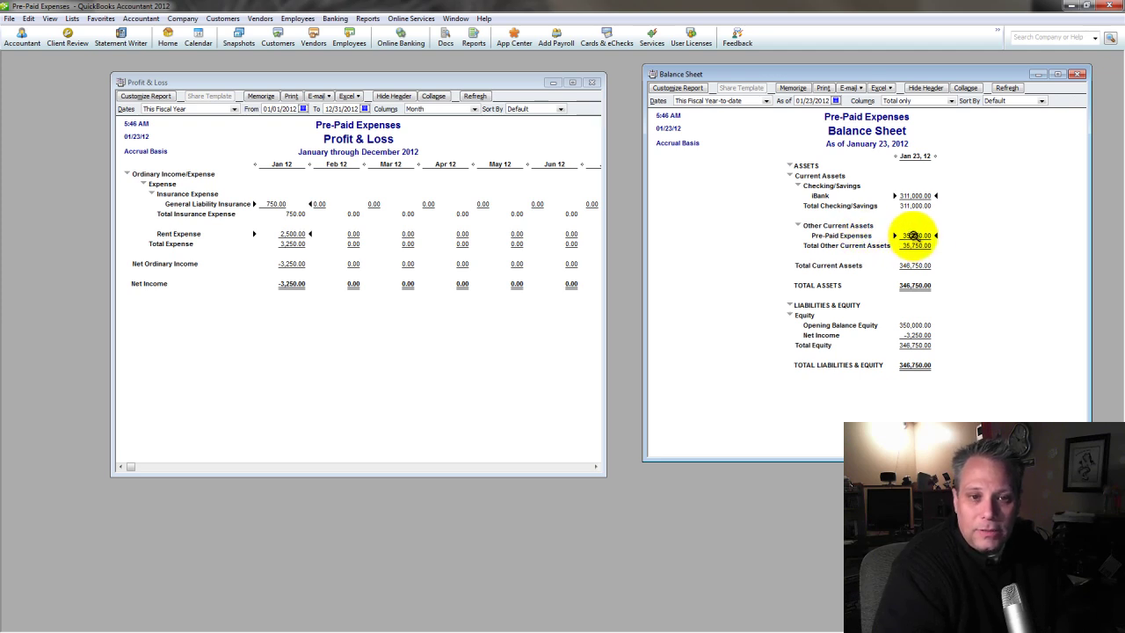
double_click(914, 235)
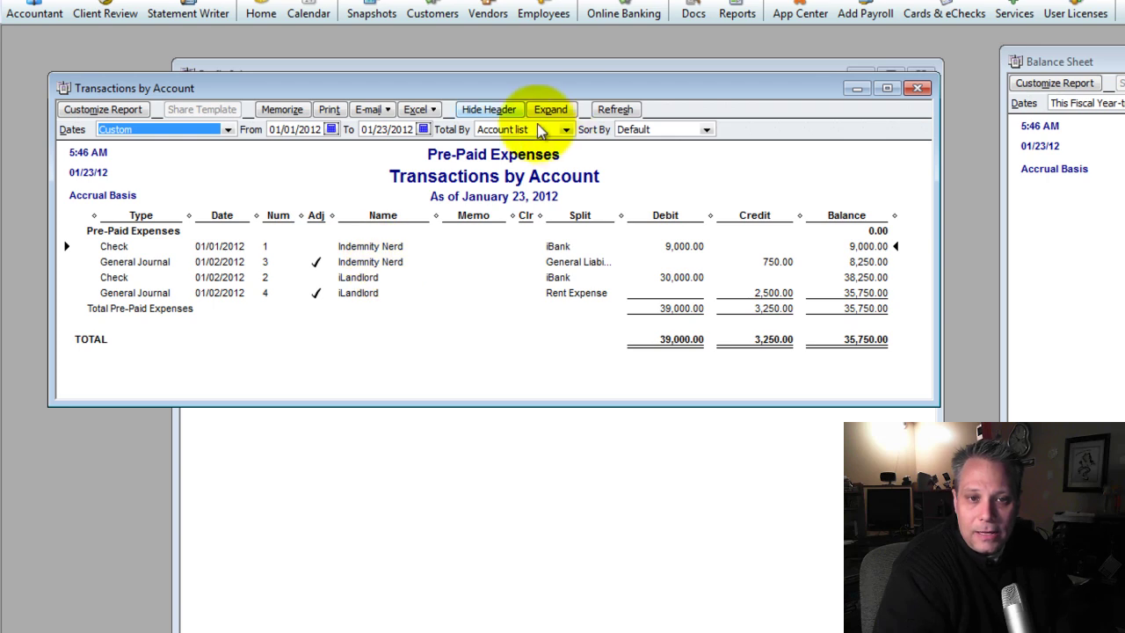
left_click(566, 130)
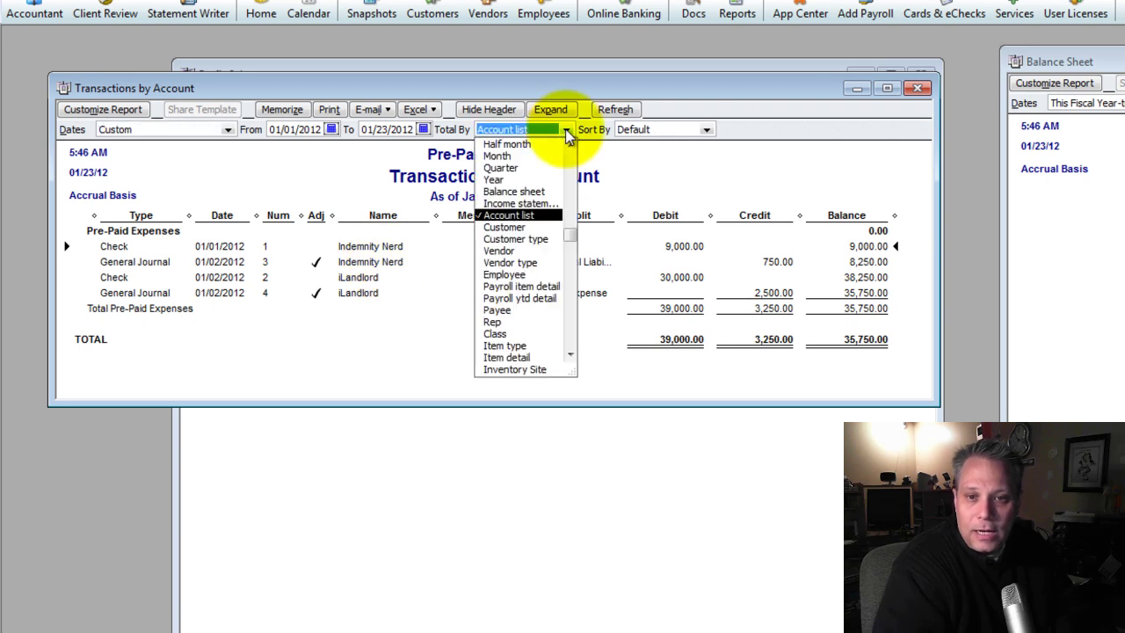
left_click(497, 311)
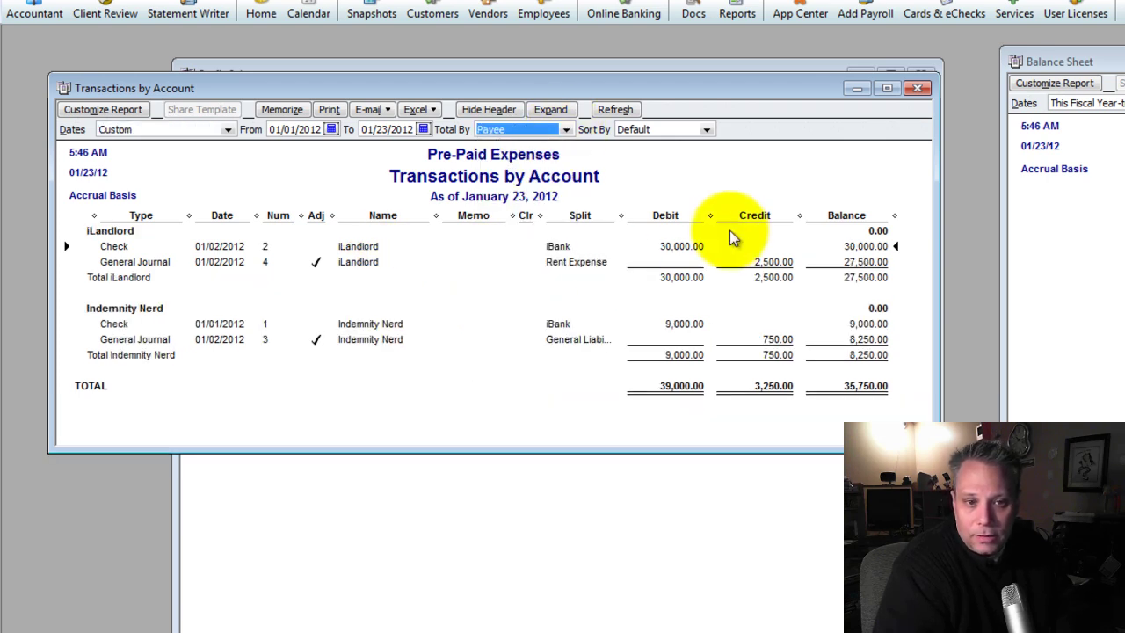
Step: Widen the report's Split column slightly and examine the check and journal amounts for iLandlord and Indemnity Nerd
left_click(777, 268)
left_click(369, 247)
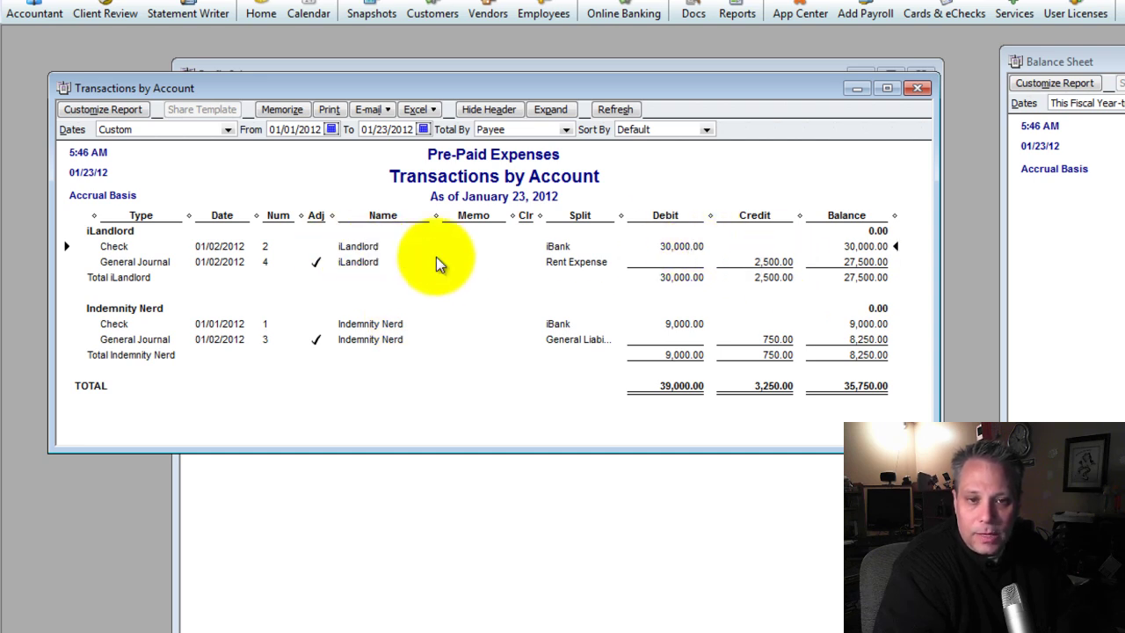
left_click(555, 262)
left_click_drag(621, 218, 633, 217)
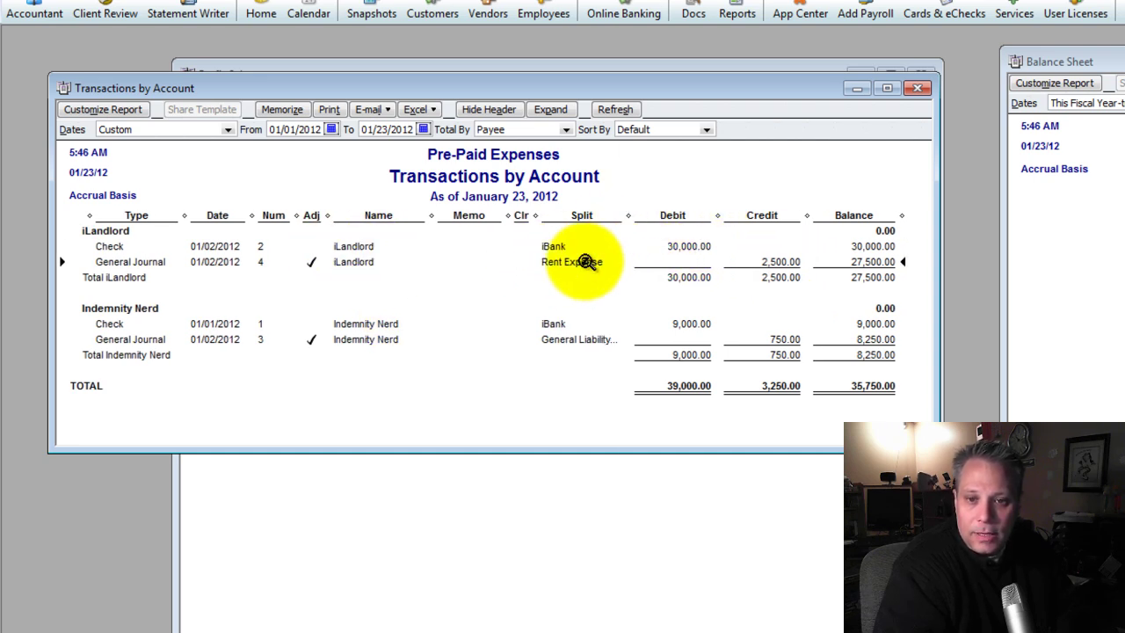
left_click(686, 325)
left_click(765, 341)
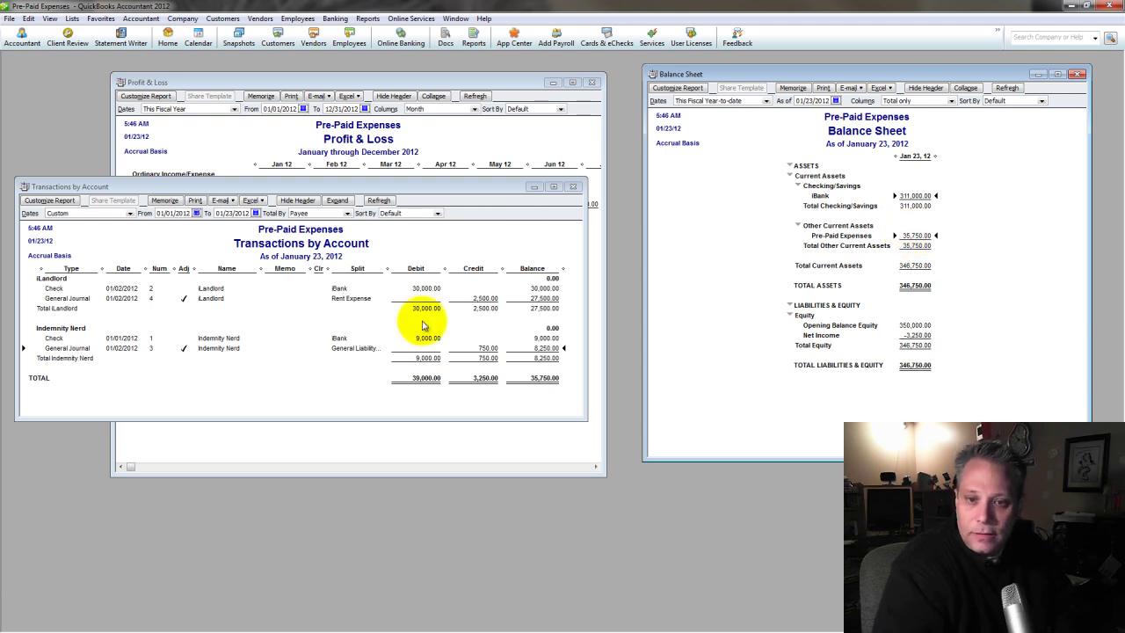
left_click(421, 288)
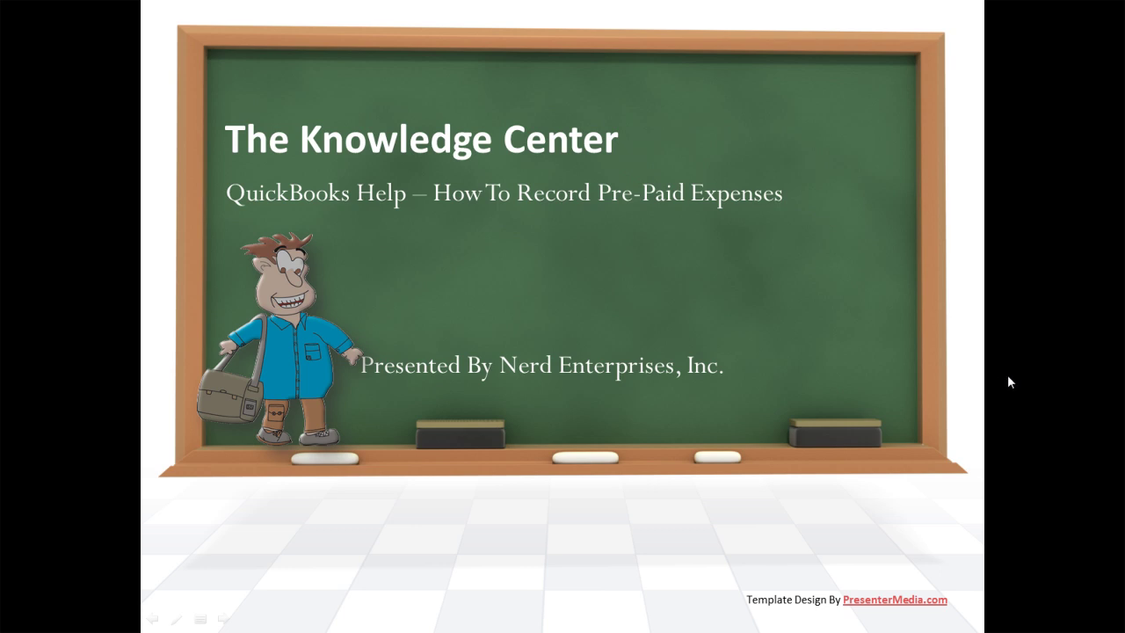
left_click(1010, 501)
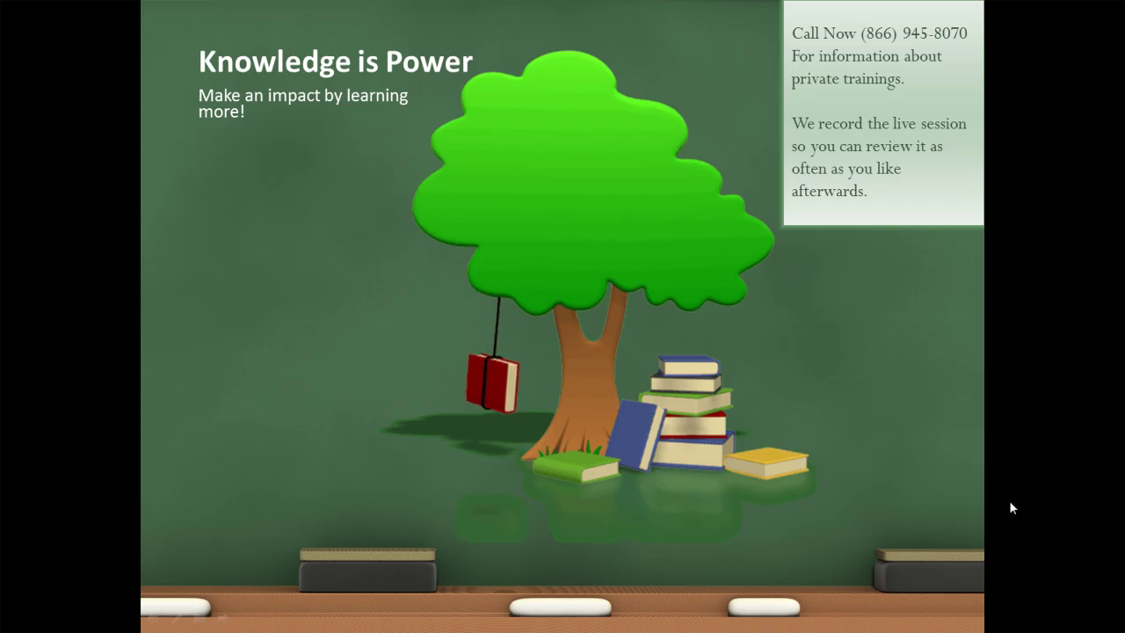